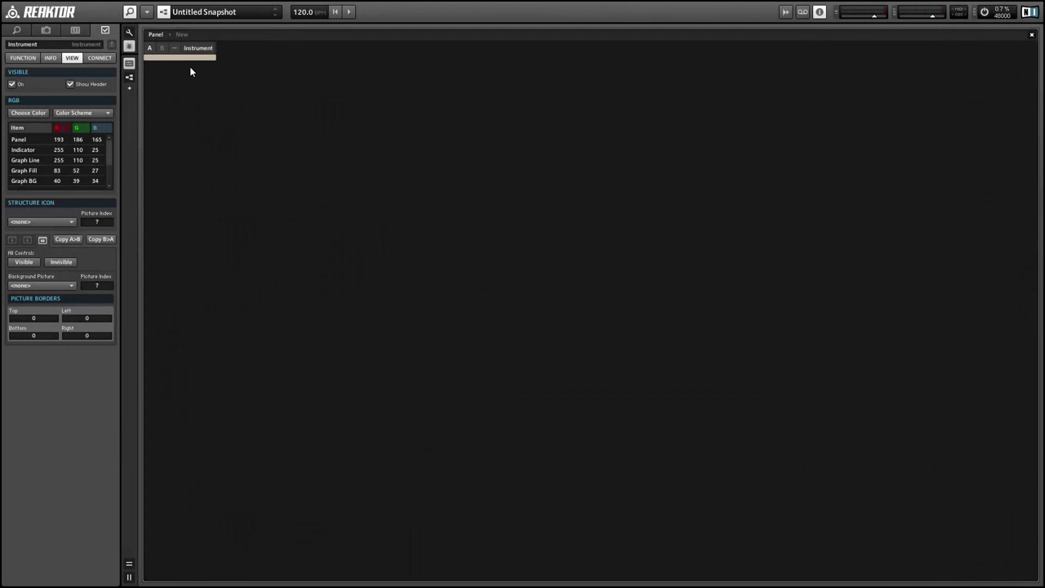
# In the Instrument's structure, insert a _New - Empty macro.
pyautogui.press('F6')
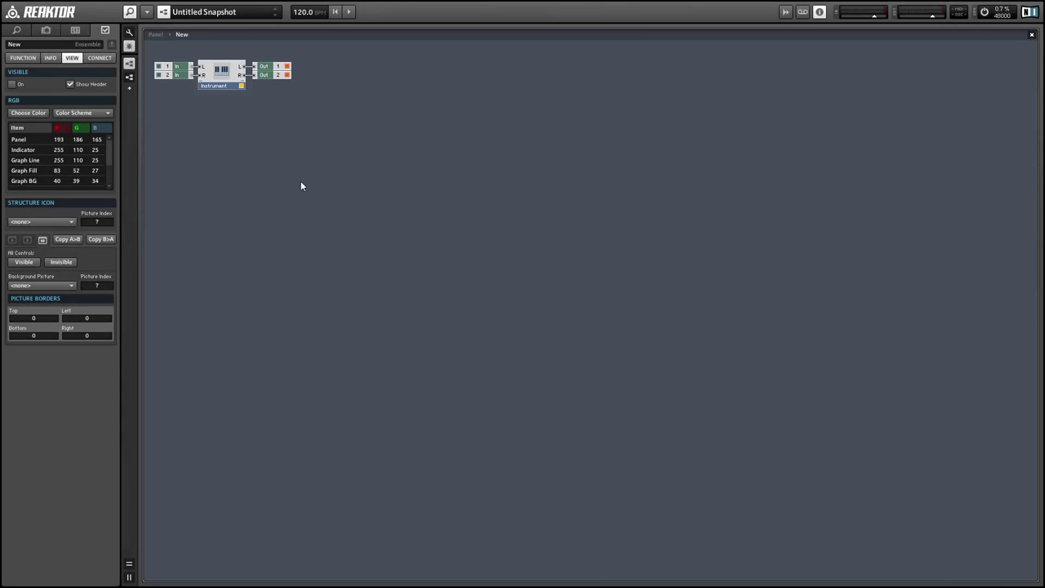
pyautogui.doubleClick(224, 84)
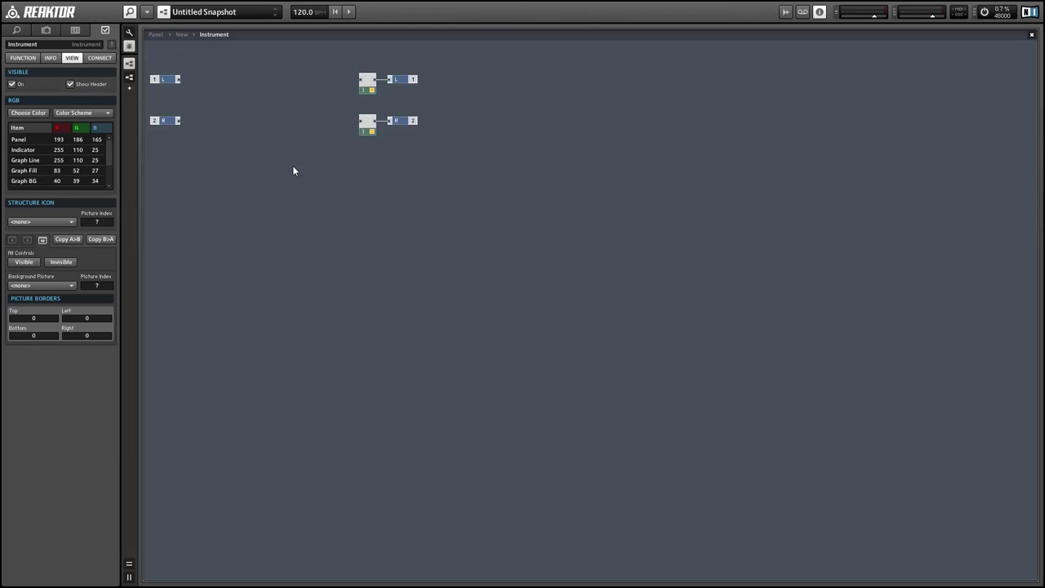
pyautogui.rightClick(297, 171)
pyautogui.moveTo(384, 204)
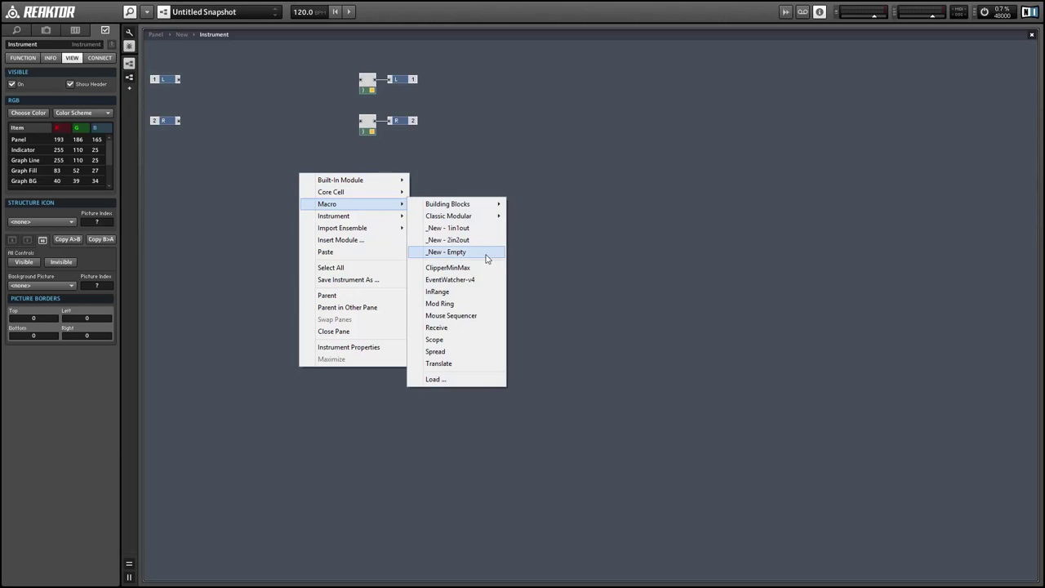
pyautogui.click(447, 252)
# Inside the new macro, insert a 16-Step Sequencer module and move it up and left.
pyautogui.doubleClick(339, 189)
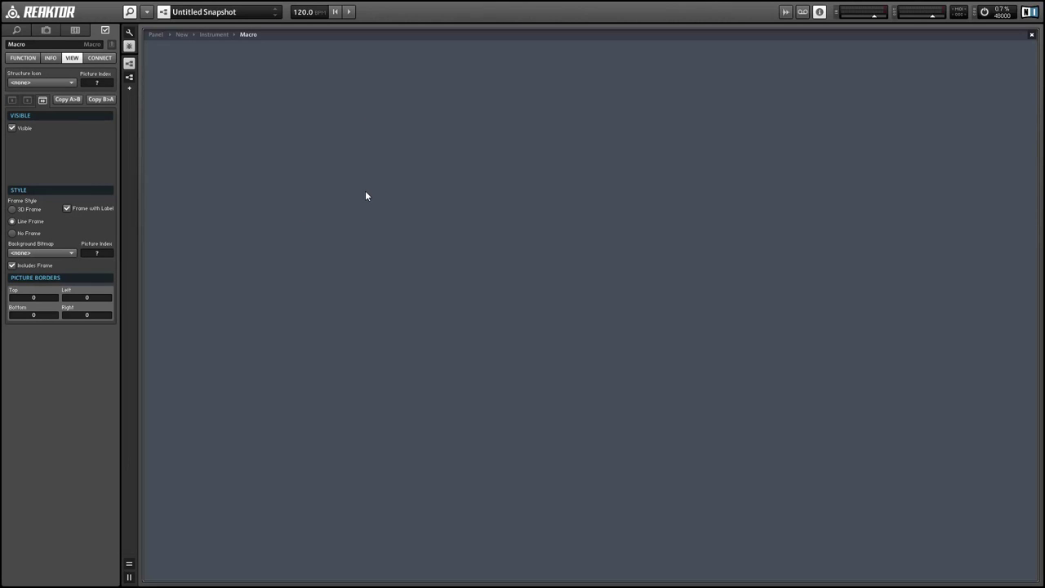
pyautogui.rightClick(497, 152)
pyautogui.moveTo(502, 155)
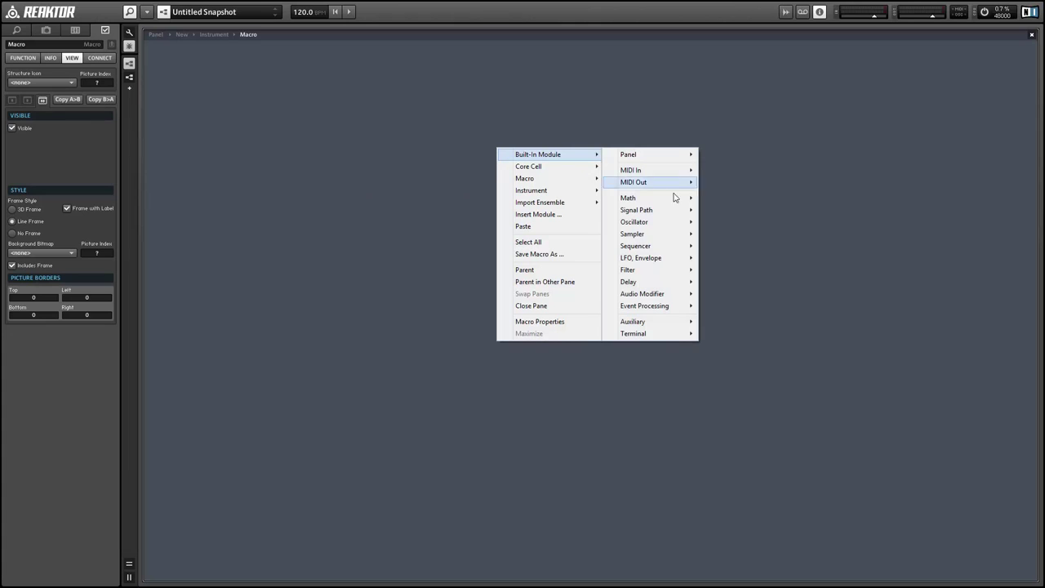
pyautogui.moveTo(669, 248)
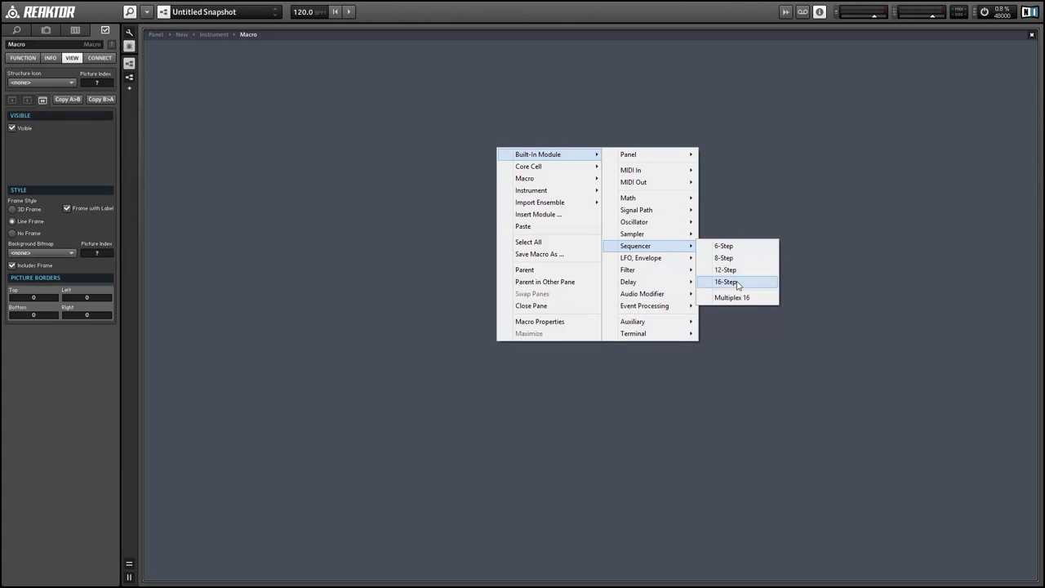
pyautogui.click(724, 282)
pyautogui.moveTo(523, 173); pyautogui.dragTo(511, 167)
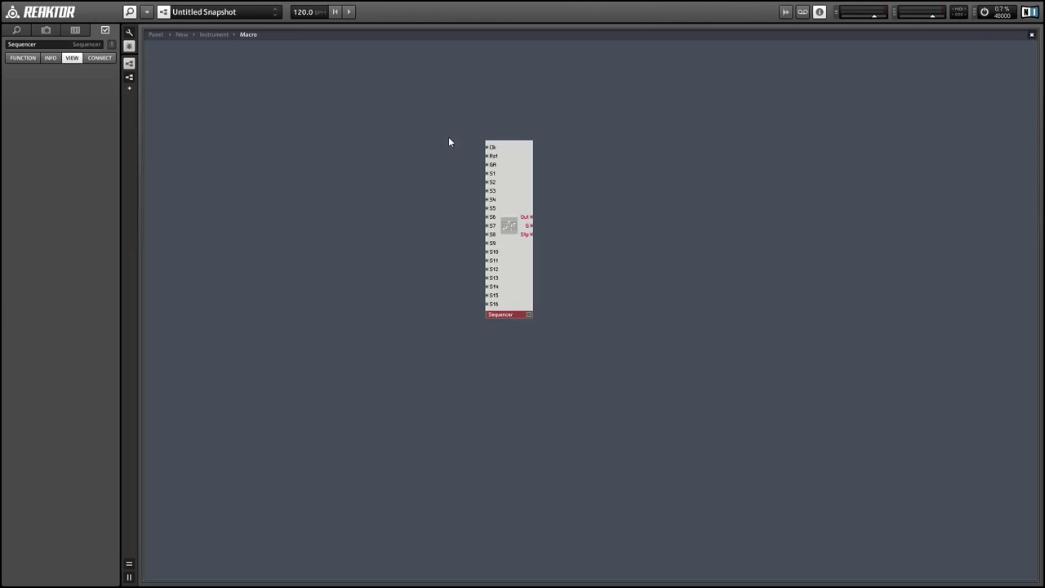
pyautogui.moveTo(450, 136); pyautogui.dragTo(490, 154)
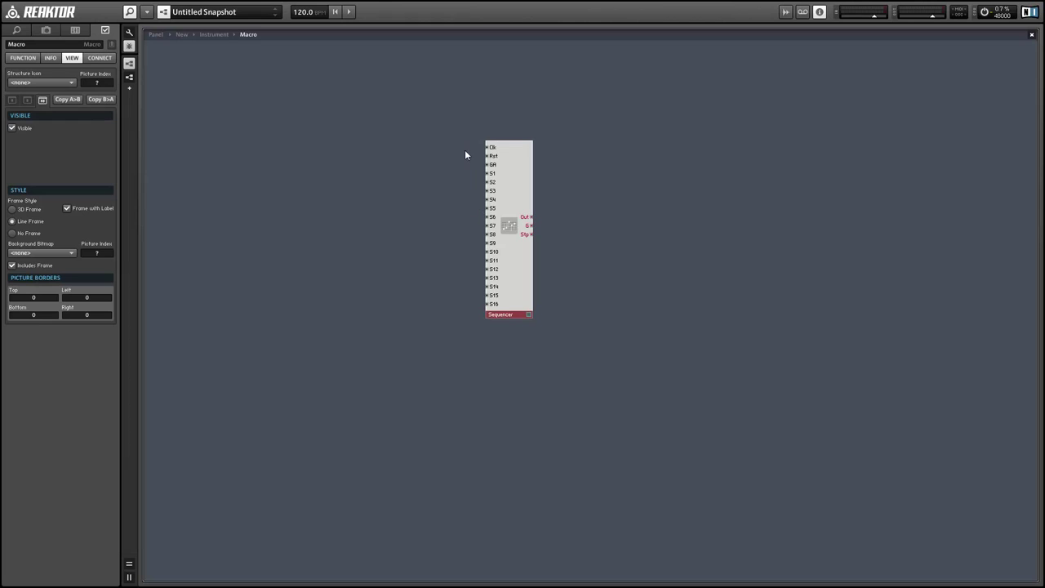
pyautogui.moveTo(510, 214); pyautogui.dragTo(445, 187)
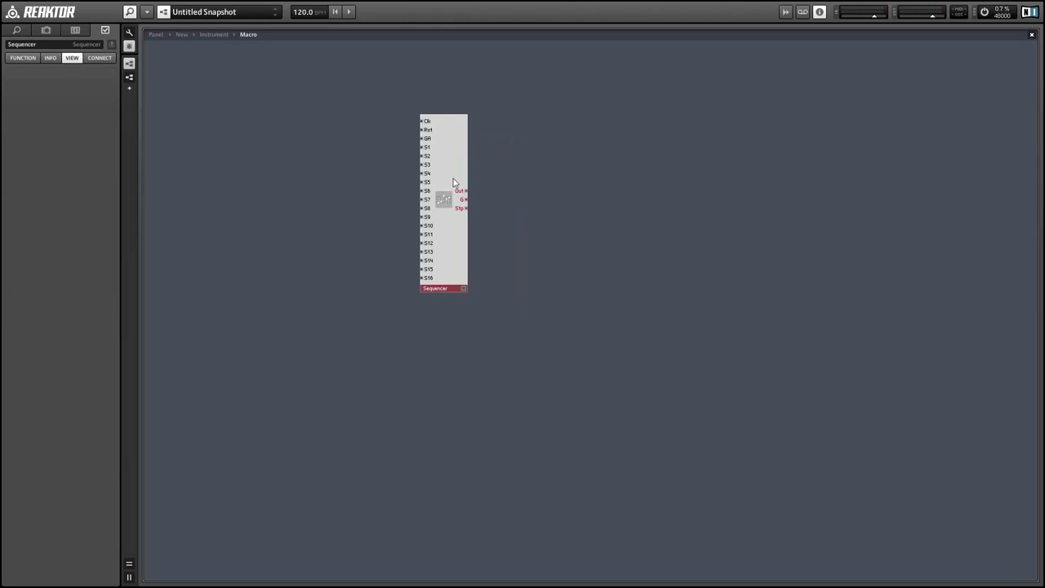
# Insert a Multiplex 16 module beside the Sequencer.
pyautogui.rightClick(545, 156)
pyautogui.moveTo(564, 159)
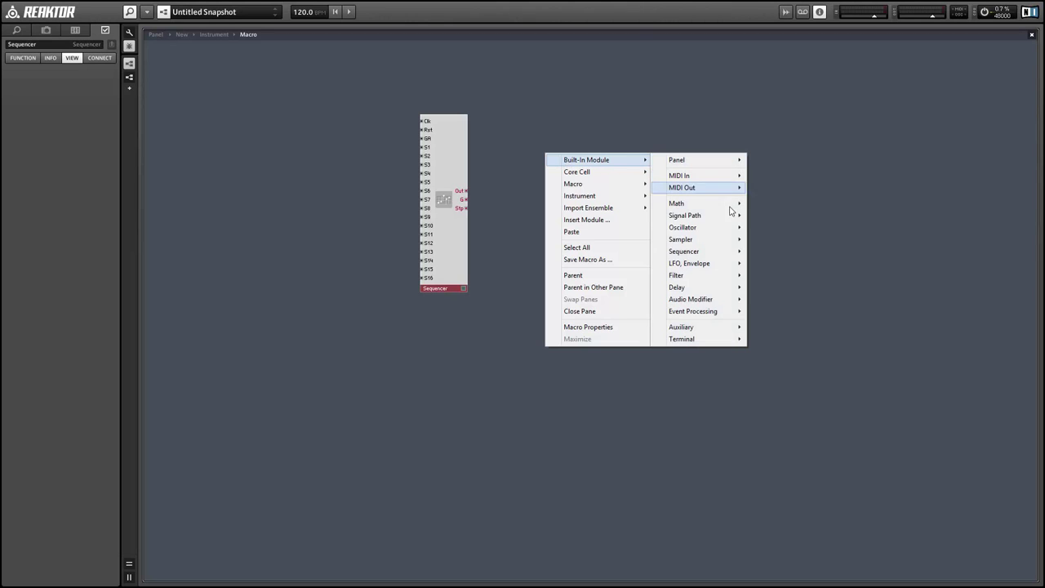
pyautogui.moveTo(707, 330)
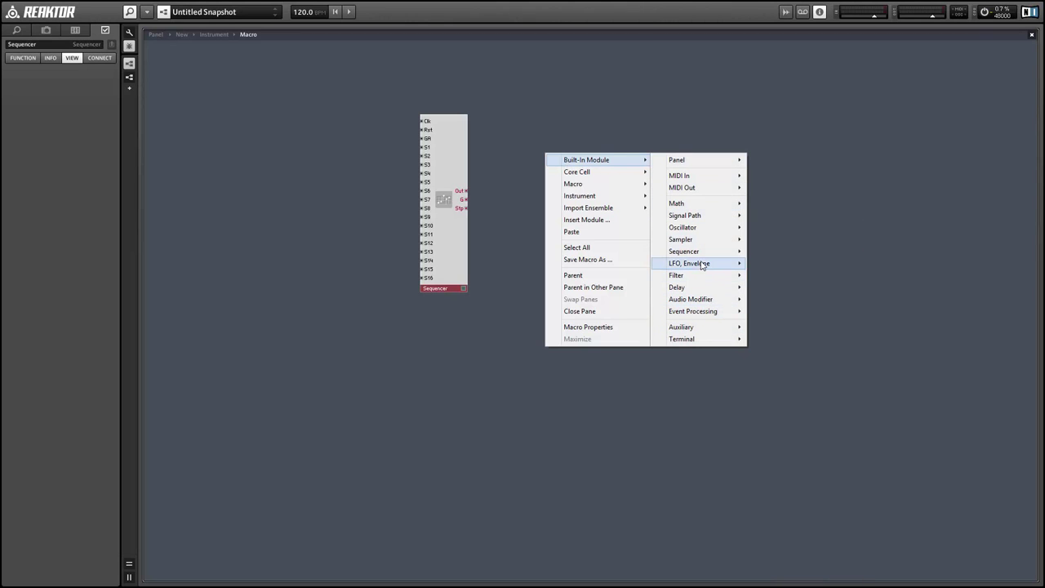
pyautogui.moveTo(700, 253)
pyautogui.click(761, 304)
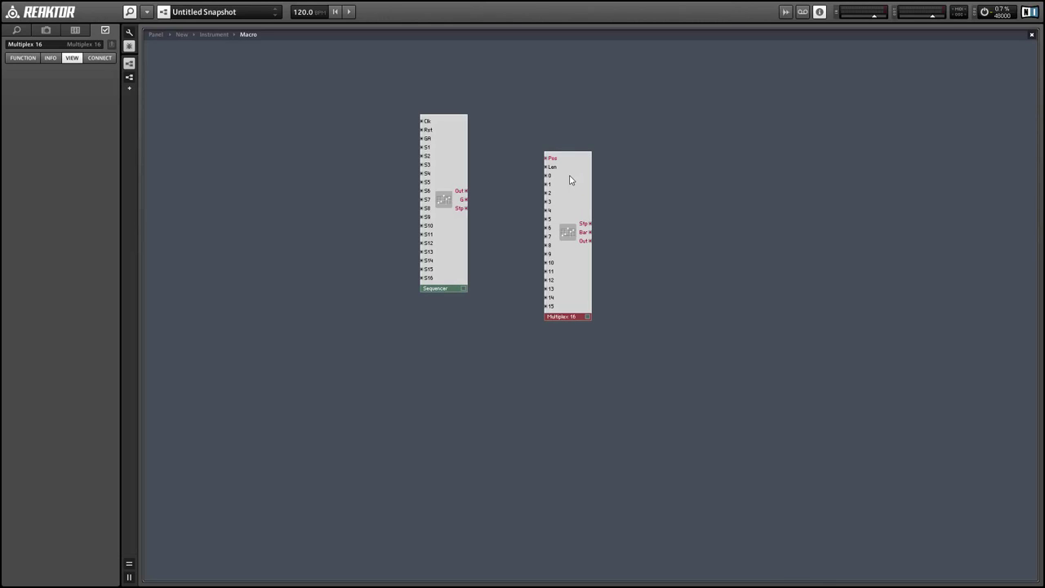
pyautogui.moveTo(570, 180); pyautogui.dragTo(578, 151)
pyautogui.moveTo(530, 114); pyautogui.dragTo(572, 147)
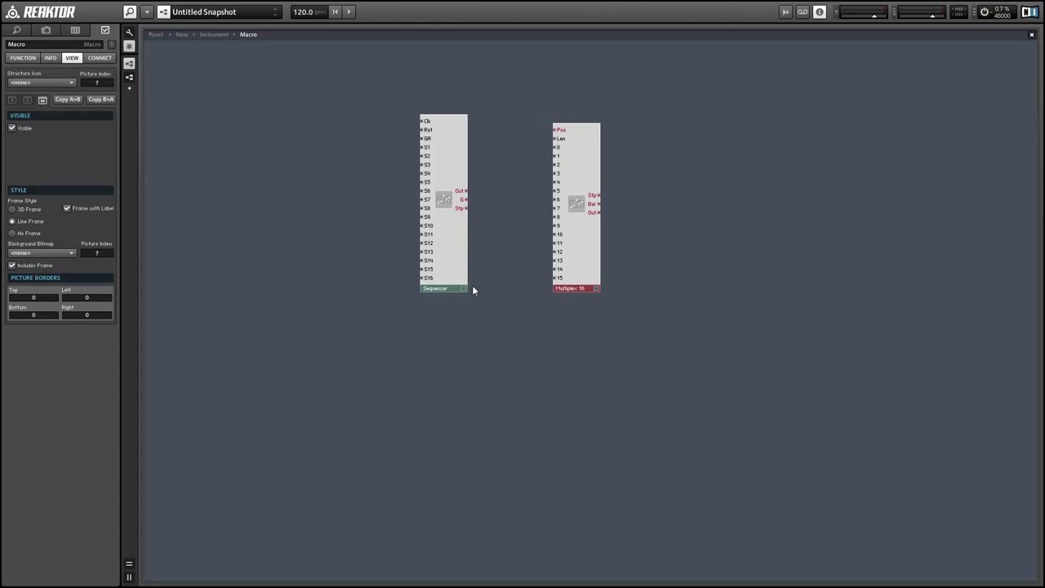
# Delete the Sequencer module and move the Multiplex 16 toward the centre.
pyautogui.click(445, 262)
pyautogui.press('Delete')
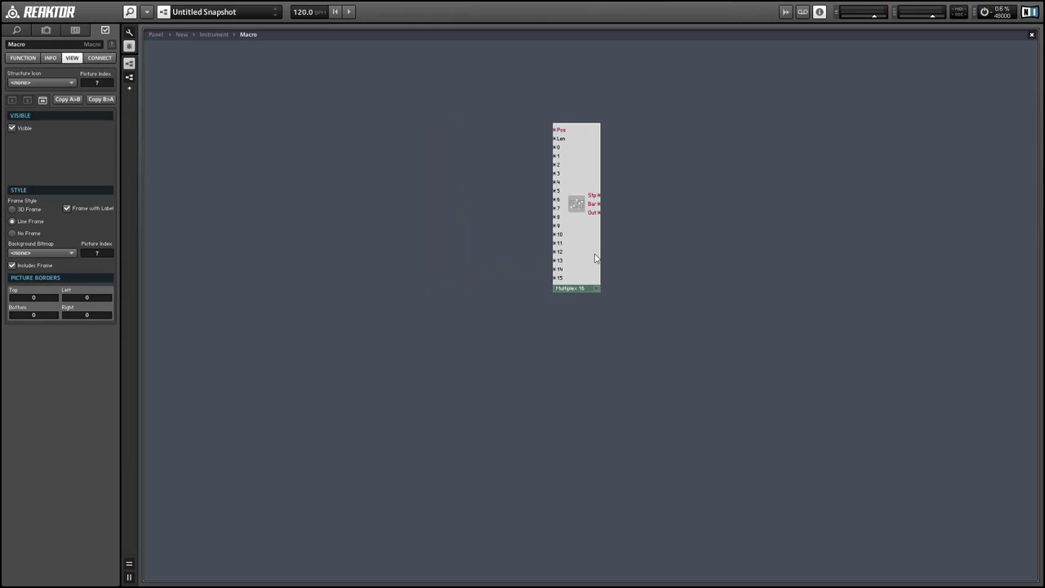
pyautogui.click(589, 272)
pyautogui.moveTo(590, 272); pyautogui.dragTo(576, 327)
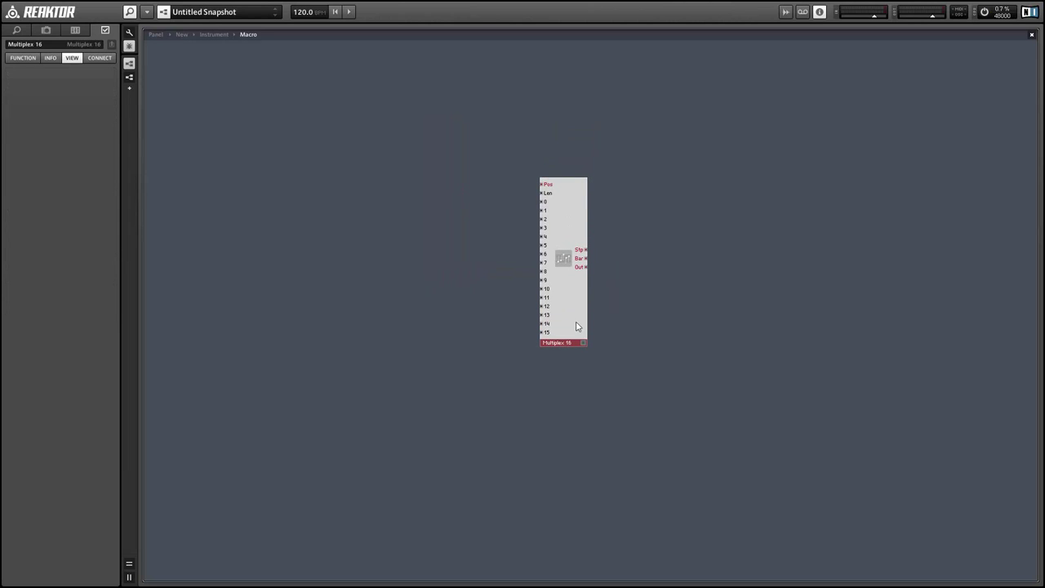
# Create wired controls for the Len input and the first step inputs, up to input 6.
pyautogui.rightClick(545, 193)
pyautogui.click(571, 198)
pyautogui.rightClick(546, 210)
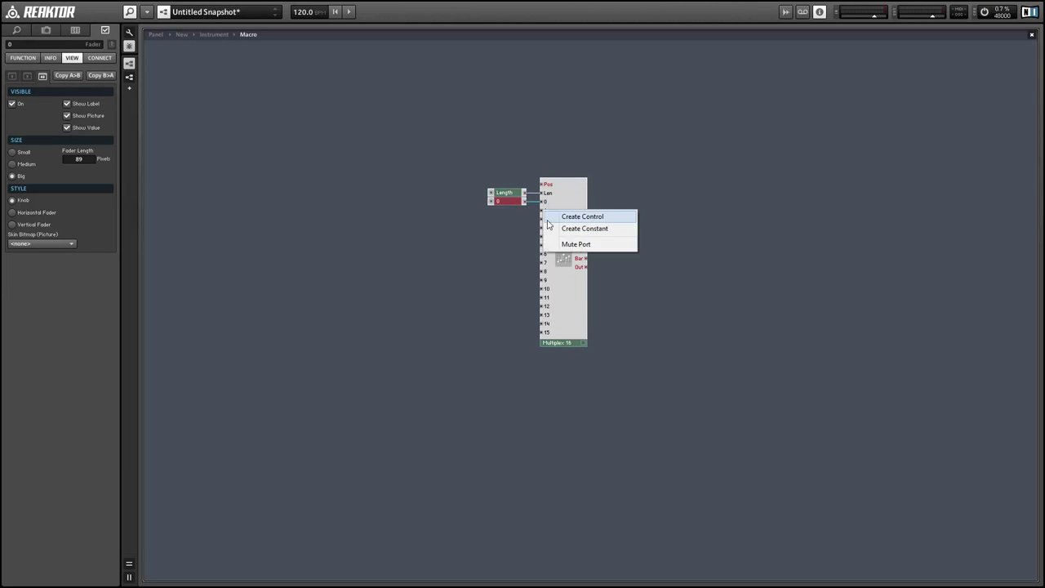
pyautogui.click(549, 217)
pyautogui.rightClick(545, 219)
pyautogui.click(550, 227)
pyautogui.rightClick(546, 228)
pyautogui.click(550, 234)
pyautogui.rightClick(546, 237)
pyautogui.click(549, 243)
pyautogui.rightClick(546, 246)
pyautogui.click(549, 251)
pyautogui.rightClick(544, 255)
pyautogui.click(549, 260)
# Create wired controls for the remaining step inputs, 7 through 15.
pyautogui.rightClick(545, 262)
pyautogui.click(549, 270)
pyautogui.rightClick(544, 272)
pyautogui.click(550, 280)
pyautogui.rightClick(545, 280)
pyautogui.click(550, 288)
pyautogui.rightClick(544, 289)
pyautogui.click(563, 295)
pyautogui.rightClick(545, 297)
pyautogui.click(562, 303)
pyautogui.rightClick(544, 306)
pyautogui.click(557, 310)
pyautogui.rightClick(545, 315)
pyautogui.click(551, 319)
pyautogui.rightClick(545, 324)
pyautogui.click(555, 328)
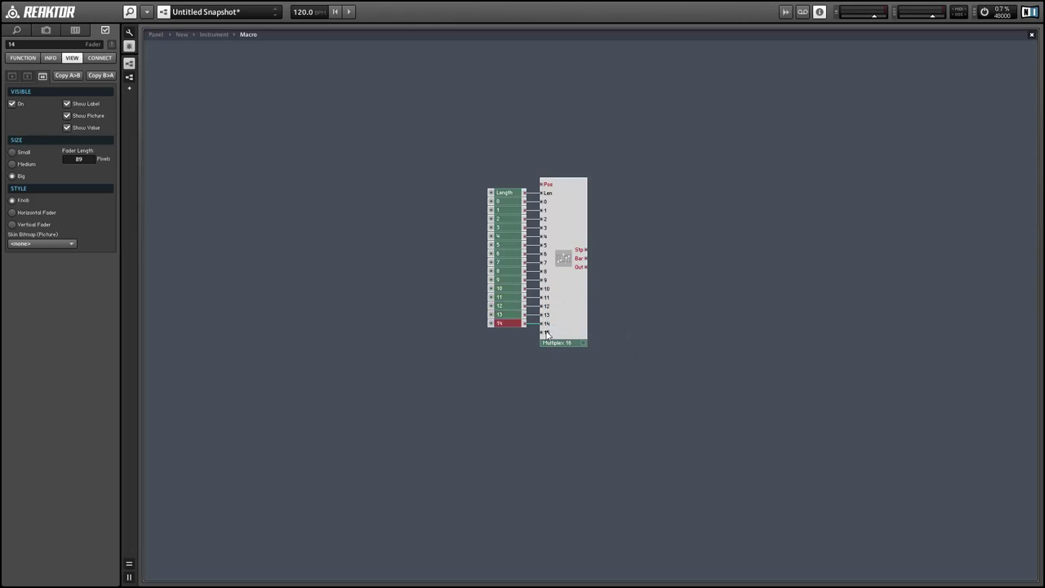
pyautogui.rightClick(545, 333)
pyautogui.click(577, 341)
# Wire Multiplex 16 Out into an Always Active Numeric readout and set the Multiplex to Mono.
pyautogui.rightClick(647, 191)
pyautogui.moveTo(668, 199)
pyautogui.moveTo(776, 197)
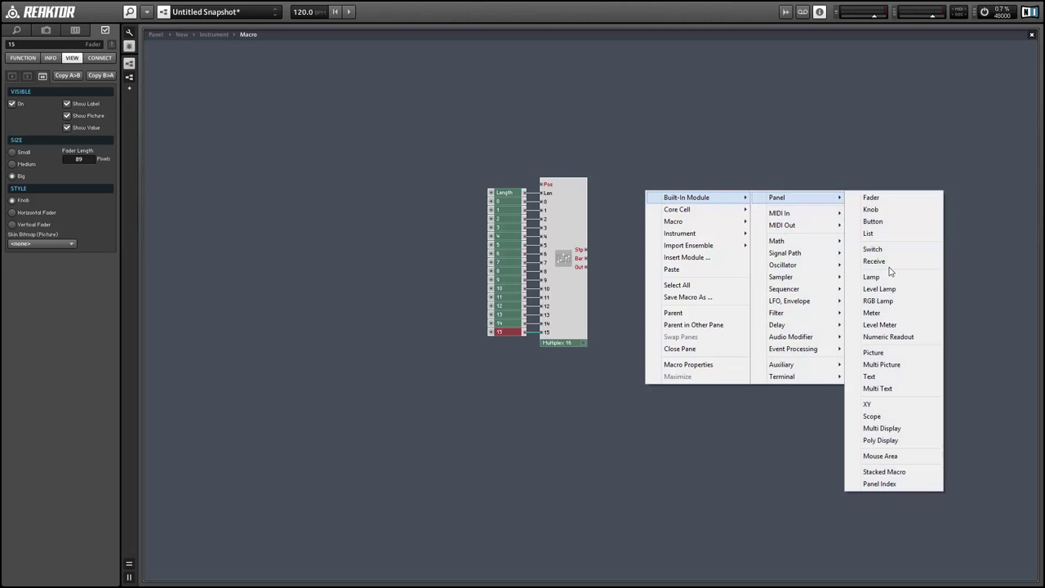
pyautogui.click(882, 336)
pyautogui.moveTo(587, 267)
pyautogui.mouseDown()
pyautogui.moveTo(644, 192)
pyautogui.moveTo(616, 272)
pyautogui.mouseUp()
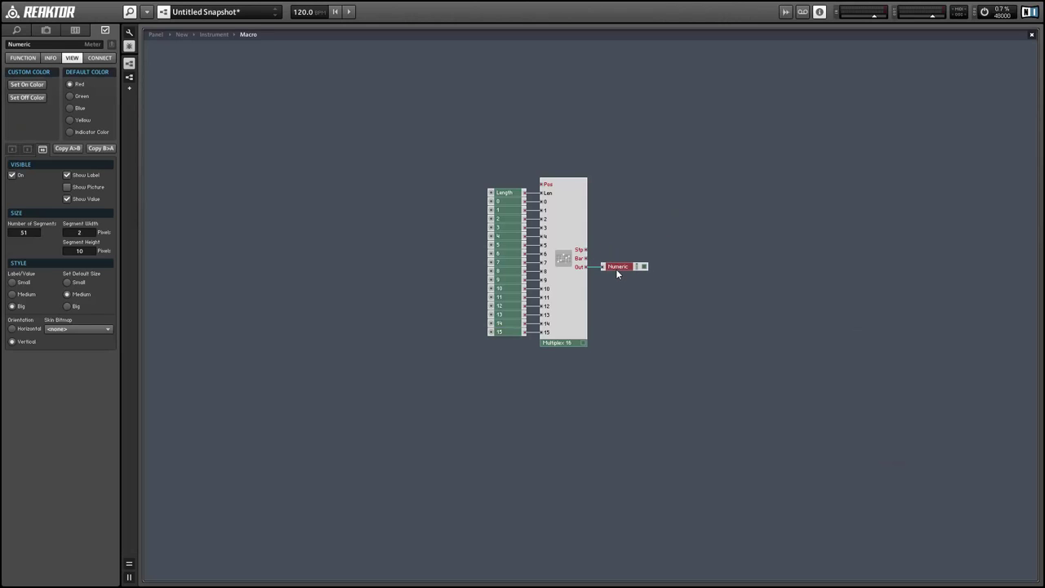
pyautogui.click(23, 58)
pyautogui.click(69, 84)
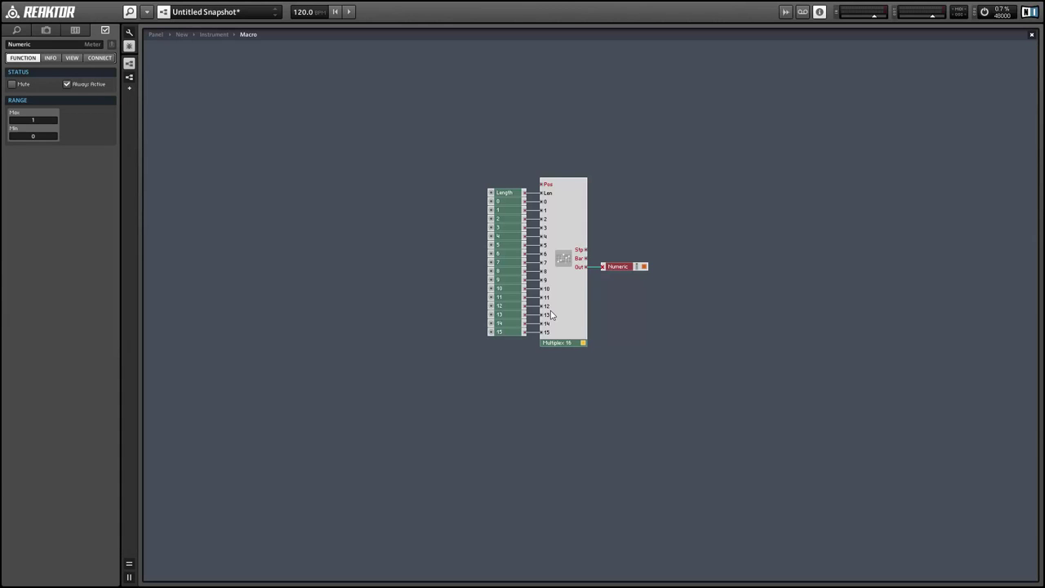
pyautogui.rightClick(579, 324)
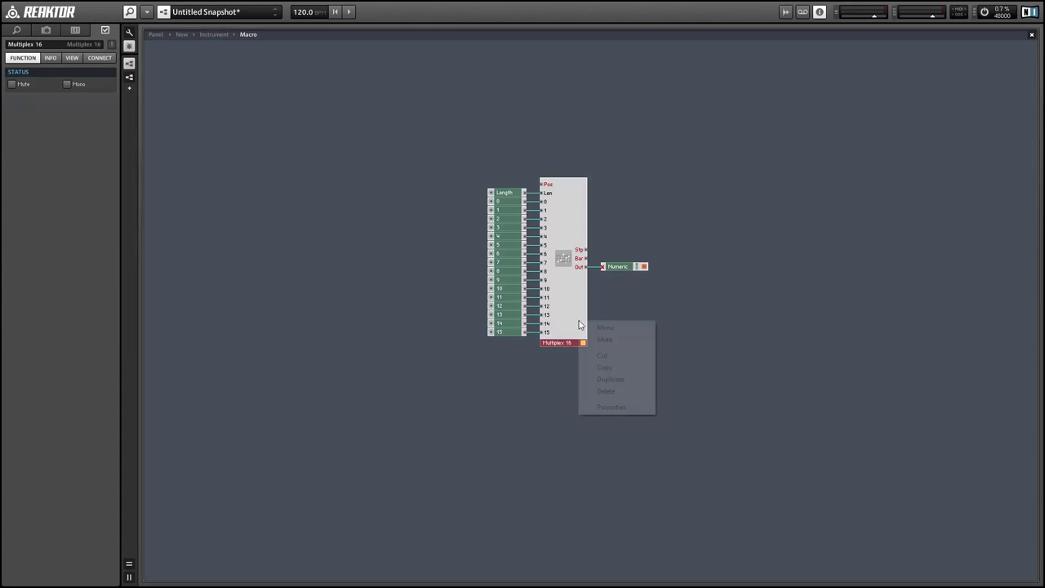
pyautogui.click(586, 325)
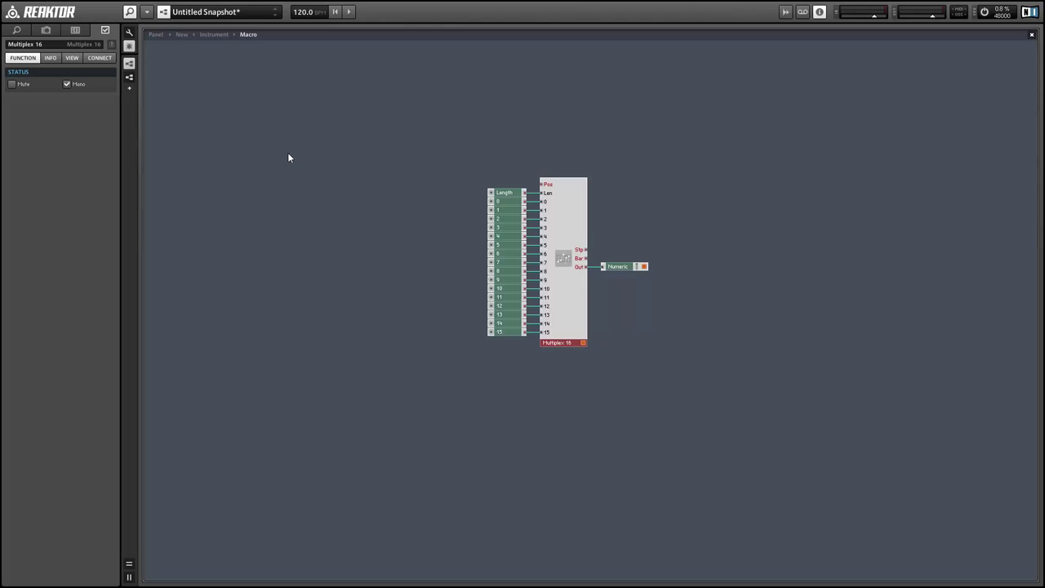
# Insert a MIDI In Song Position module and place it up-left of the Multiplex 16.
pyautogui.rightClick(257, 99)
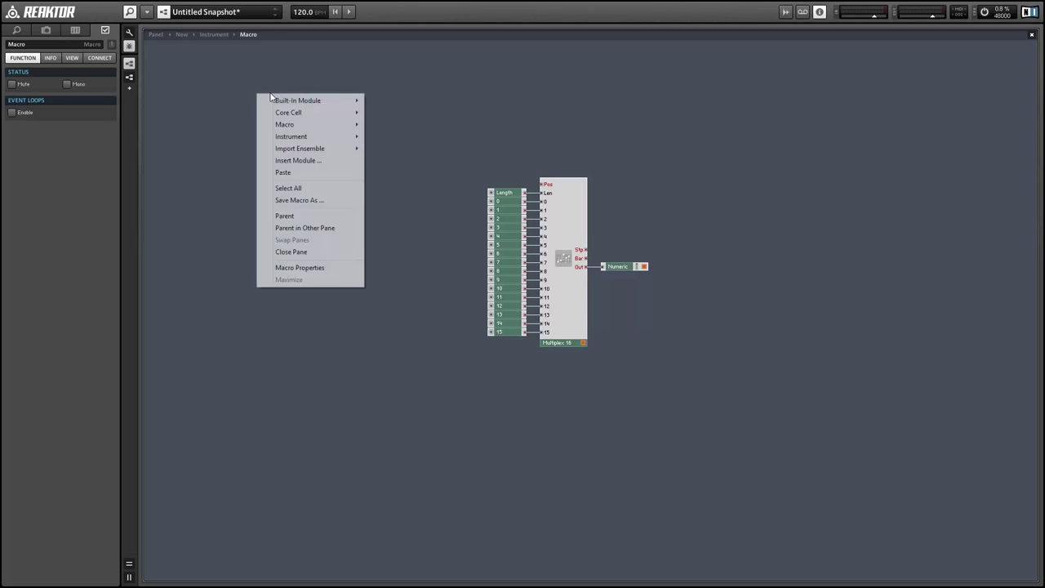
pyautogui.press('Escape')
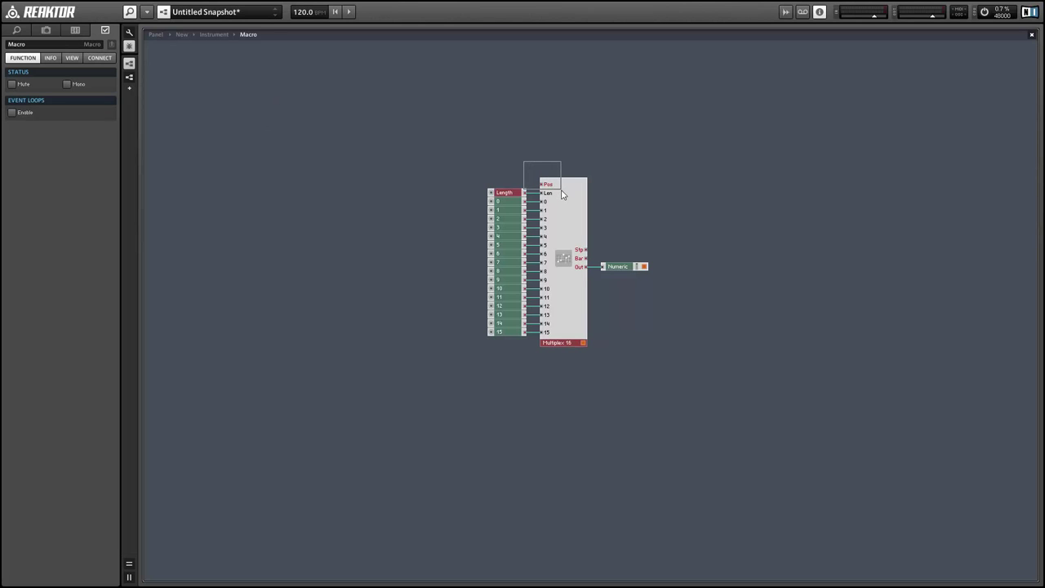
pyautogui.rightClick(360, 104)
pyautogui.moveTo(400, 111)
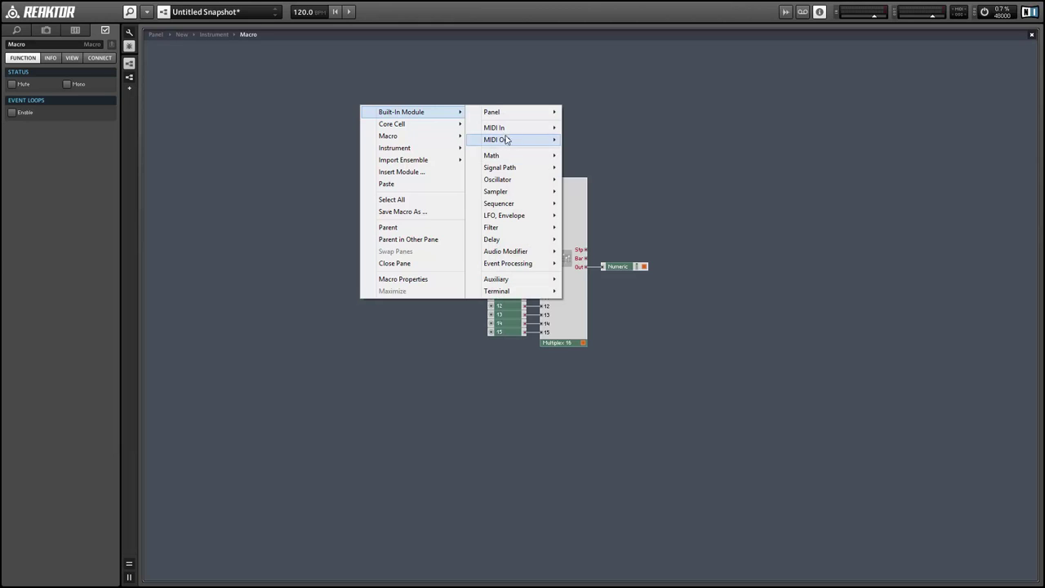
pyautogui.moveTo(507, 130)
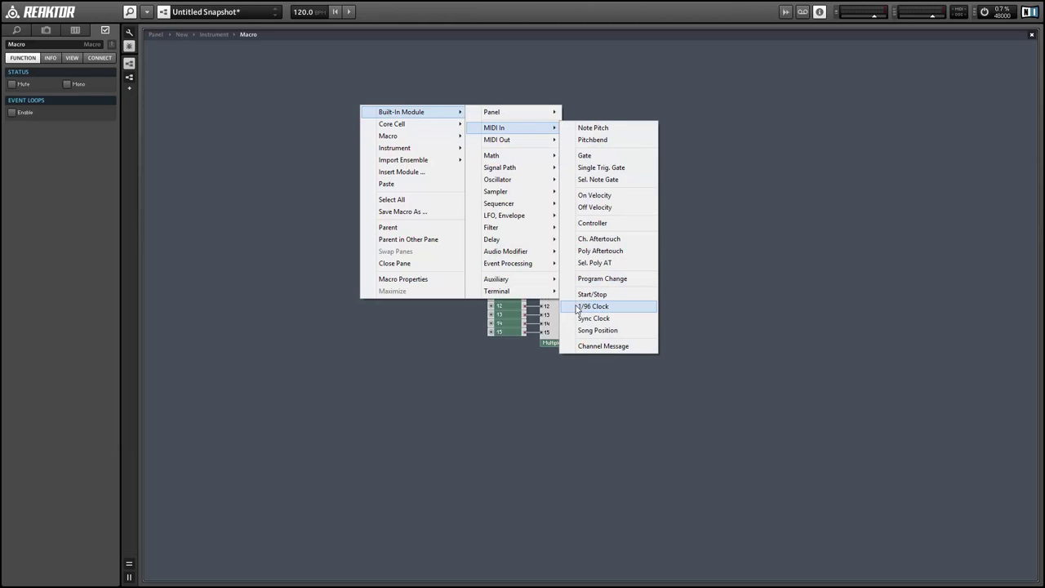
pyautogui.click(604, 338)
pyautogui.moveTo(375, 124); pyautogui.dragTo(268, 144)
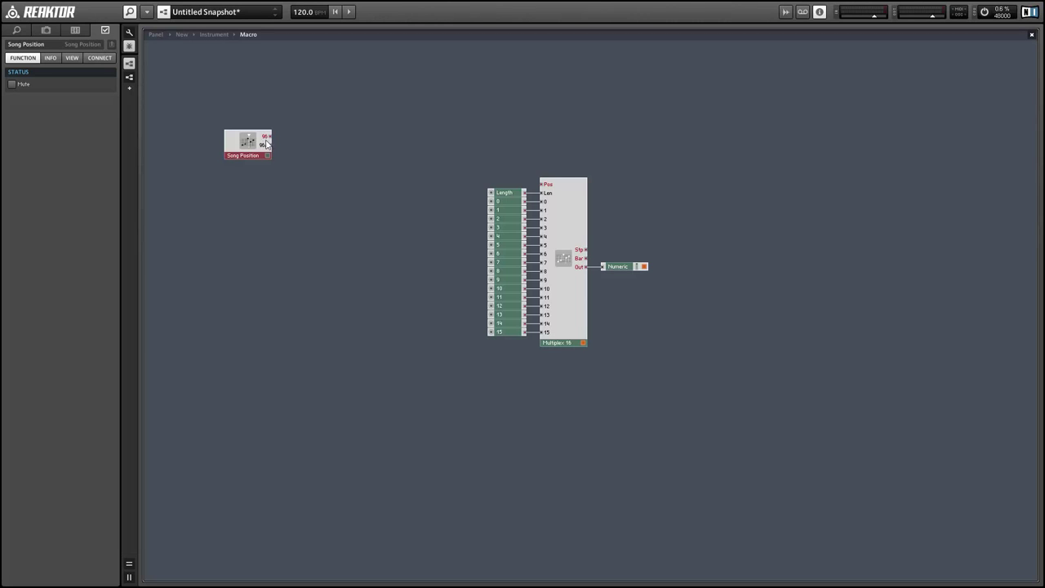
# Add a Modulo module fed by Song Position's 96 output and move both lower left.
pyautogui.rightClick(359, 111)
pyautogui.moveTo(371, 112)
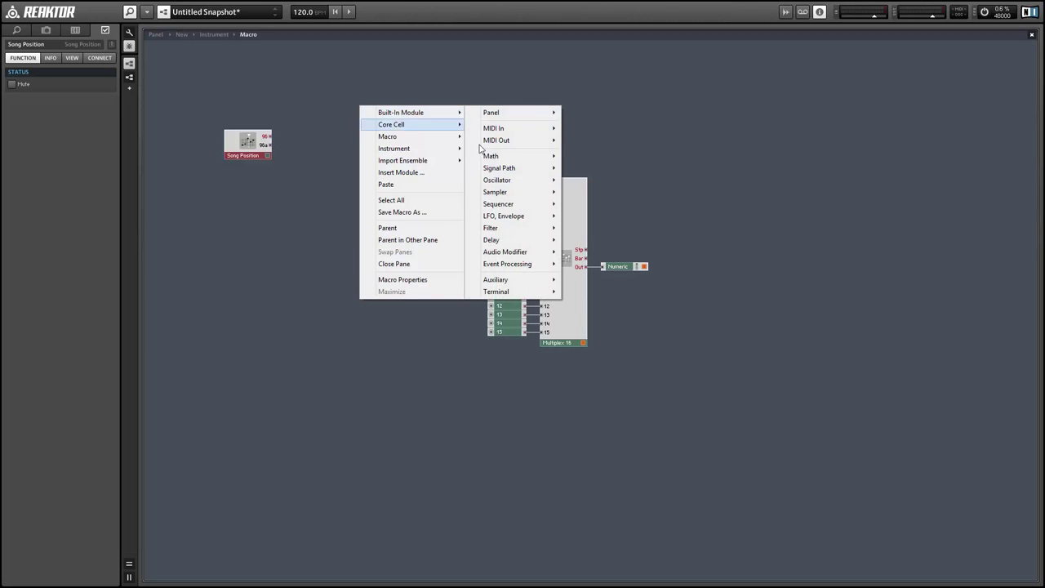
pyautogui.moveTo(529, 157)
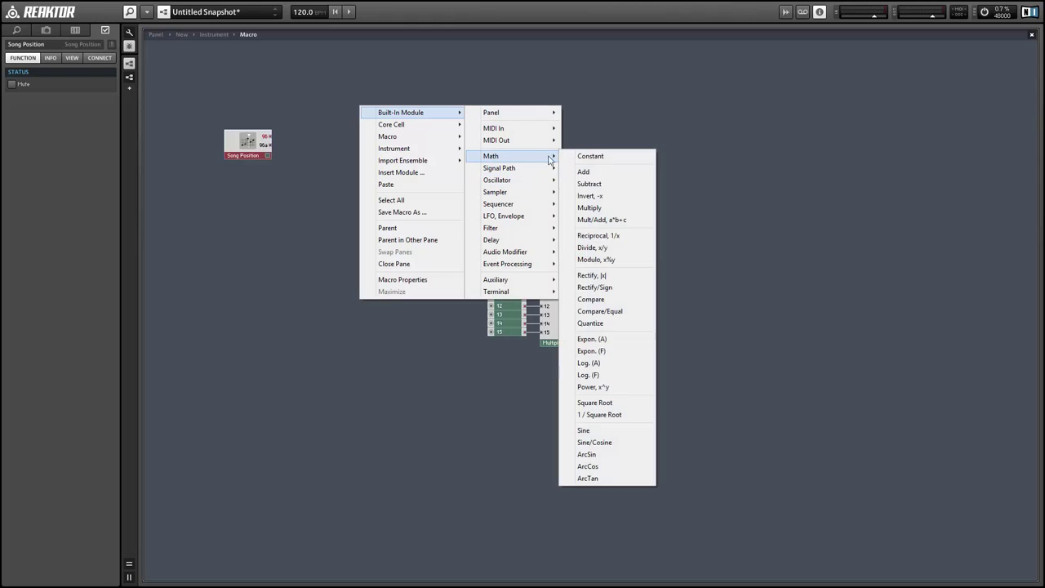
pyautogui.click(620, 259)
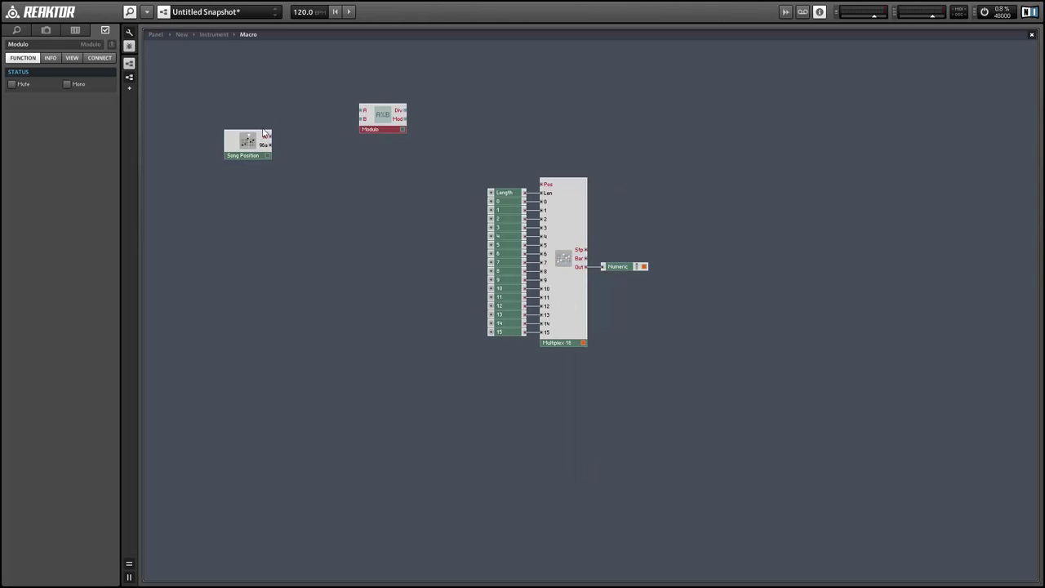
pyautogui.moveTo(268, 136); pyautogui.dragTo(362, 109)
pyautogui.moveTo(402, 87); pyautogui.dragTo(352, 149)
pyautogui.moveTo(191, 94); pyautogui.dragTo(364, 215)
pyautogui.click(300, 212)
pyautogui.moveTo(281, 207); pyautogui.dragTo(231, 208)
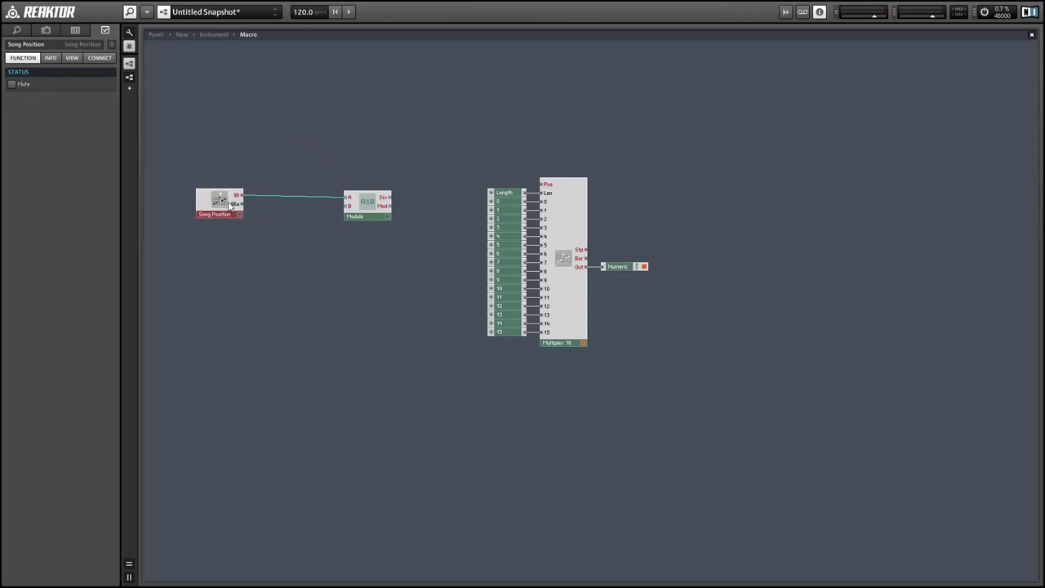
pyautogui.click(278, 105)
# Insert a Divide x/y module with a Constant wired into its top input.
pyautogui.rightClick(277, 105)
pyautogui.moveTo(322, 113)
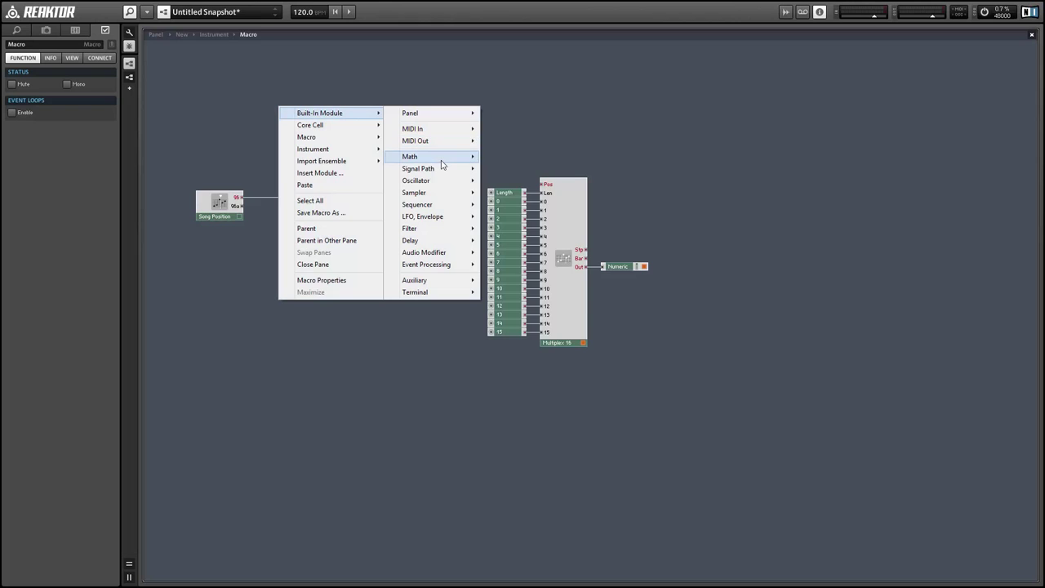
pyautogui.moveTo(441, 165)
pyautogui.click(522, 248)
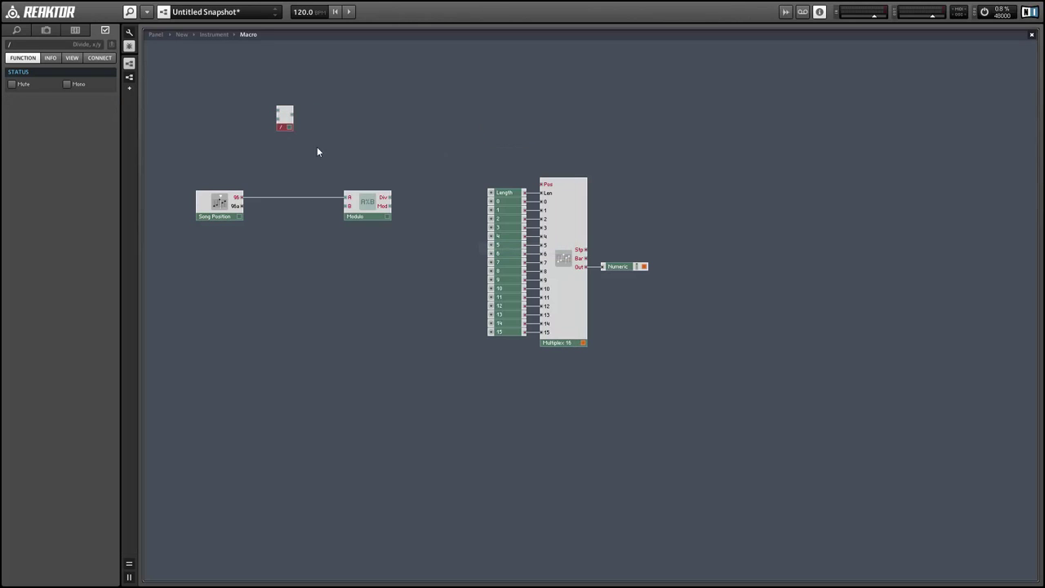
pyautogui.rightClick(278, 110)
pyautogui.click(314, 128)
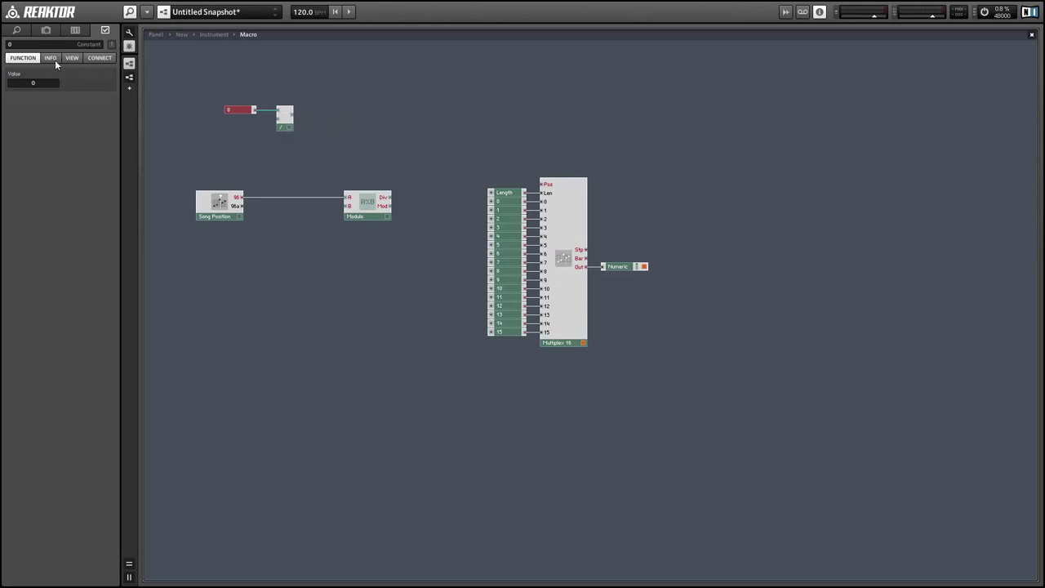
pyautogui.doubleClick(39, 82)
# Set the Constant's value to 96.
pyautogui.write('96')
pyautogui.press('Return')
pyautogui.click(231, 125)
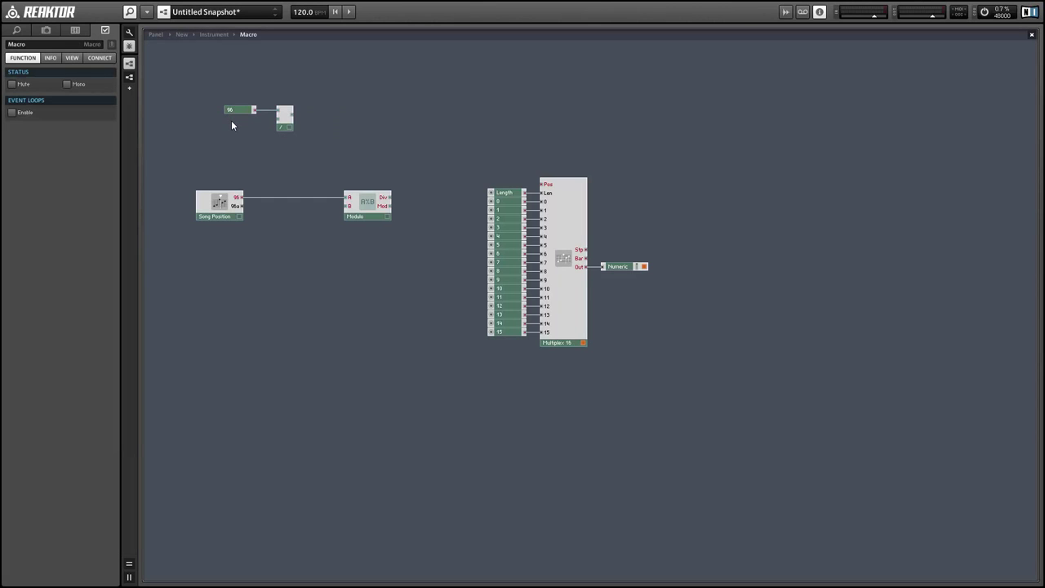
# Add a List panel control below the 96 constant, wired into the divider's lower input.
pyautogui.rightClick(300, 102)
pyautogui.moveTo(359, 102)
pyautogui.moveTo(457, 102)
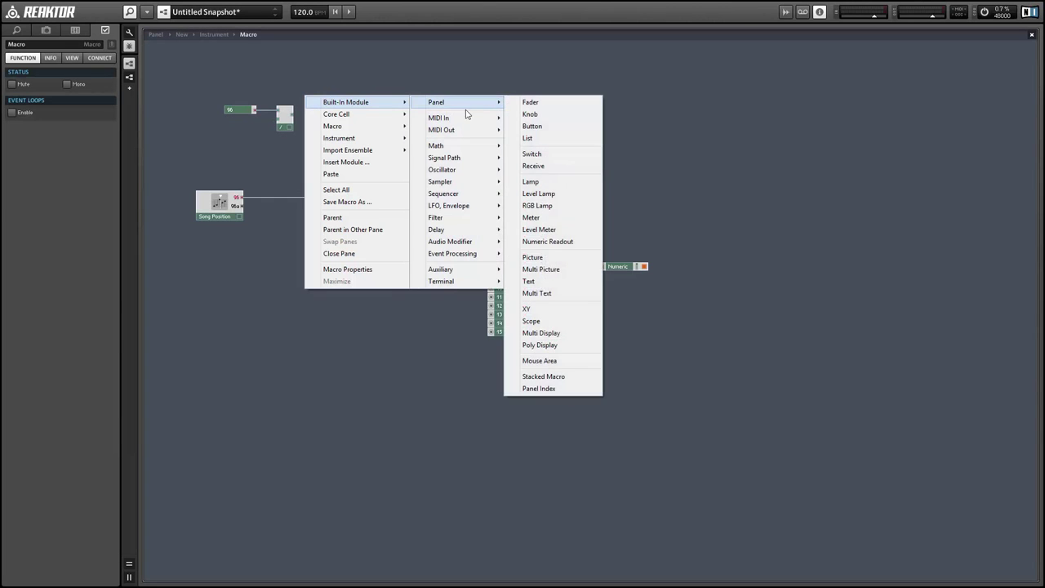
pyautogui.click(585, 142)
pyautogui.moveTo(310, 101); pyautogui.dragTo(225, 120)
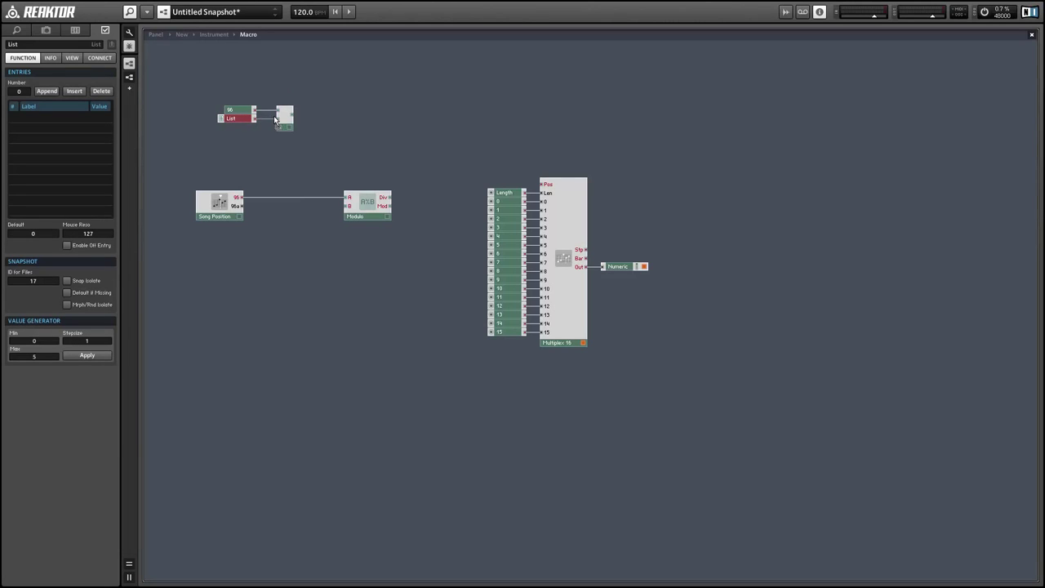
pyautogui.moveTo(275, 120); pyautogui.dragTo(278, 119)
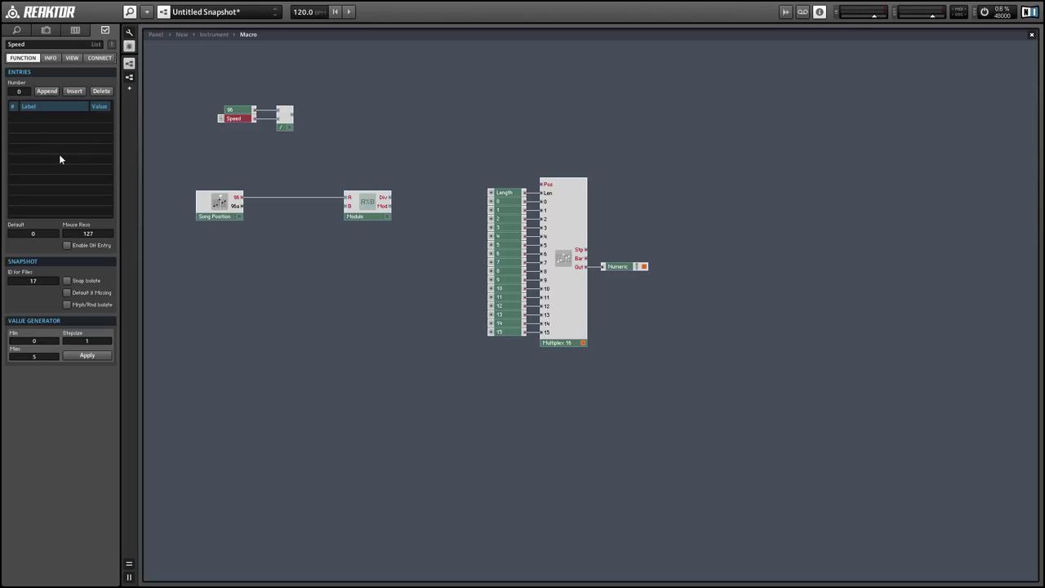
# Append list entries labelled 1 Bar, 1/2 and 1/4.
pyautogui.click(47, 91)
pyautogui.click(49, 117)
pyautogui.write('1 Bar')
pyautogui.press('Return')
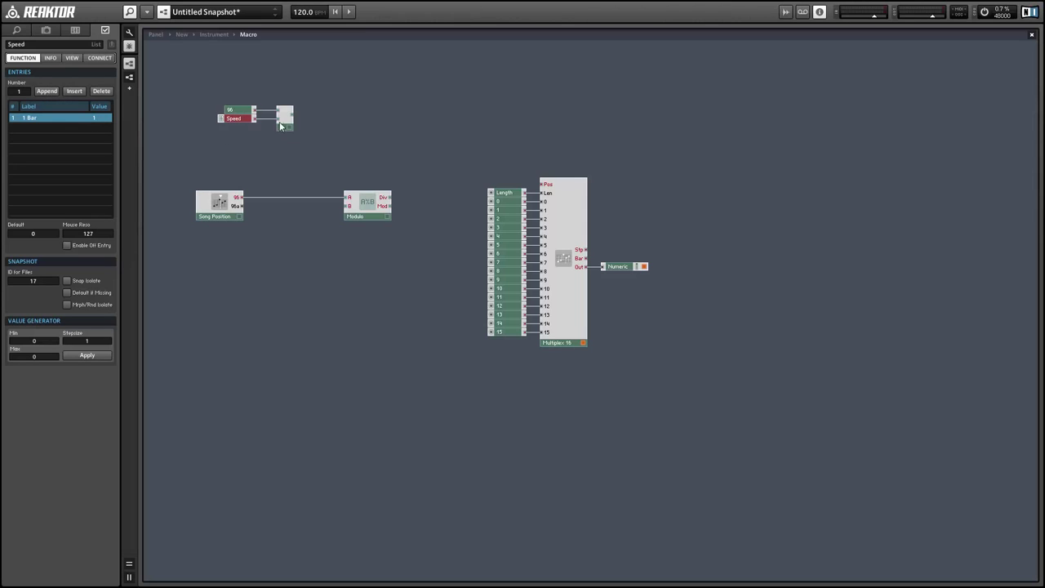
pyautogui.click(41, 91)
pyautogui.doubleClick(35, 128)
pyautogui.write('1/2')
pyautogui.press('Return')
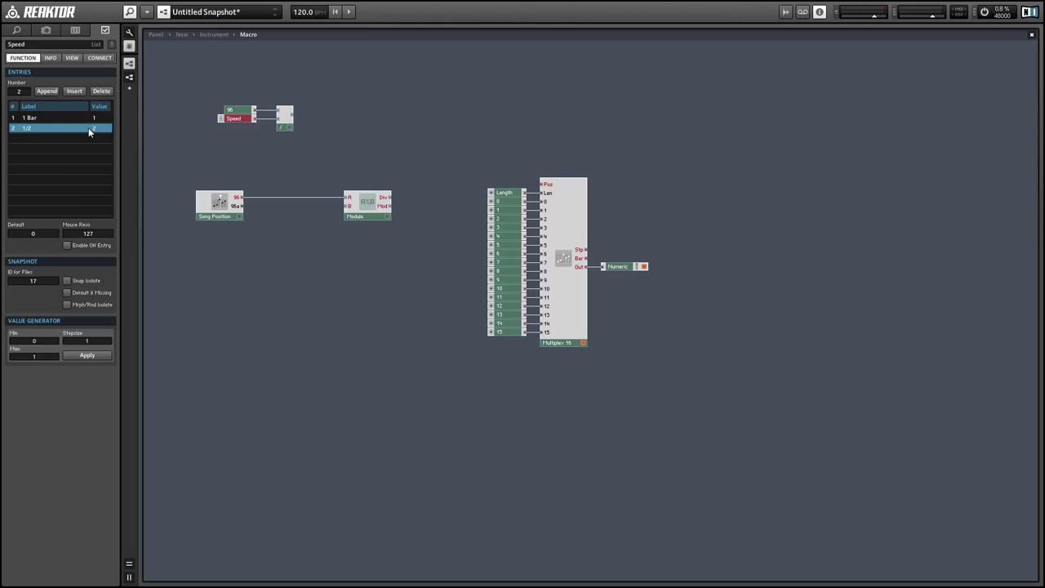
pyautogui.doubleClick(37, 137)
pyautogui.write('1/4')
pyautogui.press('Return')
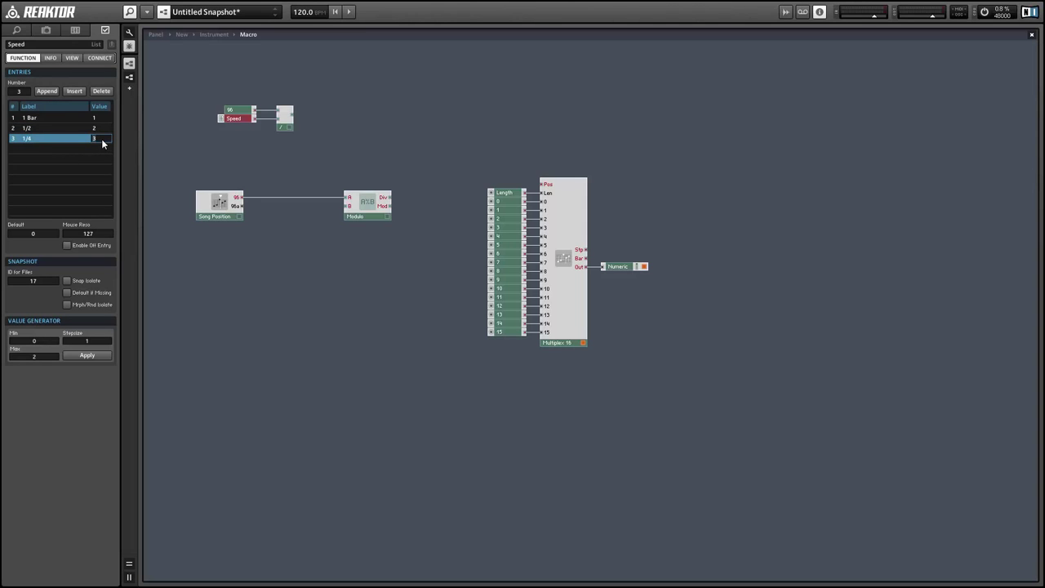
# Append list entries 1/8 (value 8), 1/16 (value 16) and 1/32 (value 32).
pyautogui.click(44, 94)
pyautogui.click(49, 151)
pyautogui.doubleClick(61, 149)
pyautogui.write('1/8')
pyautogui.press('Return')
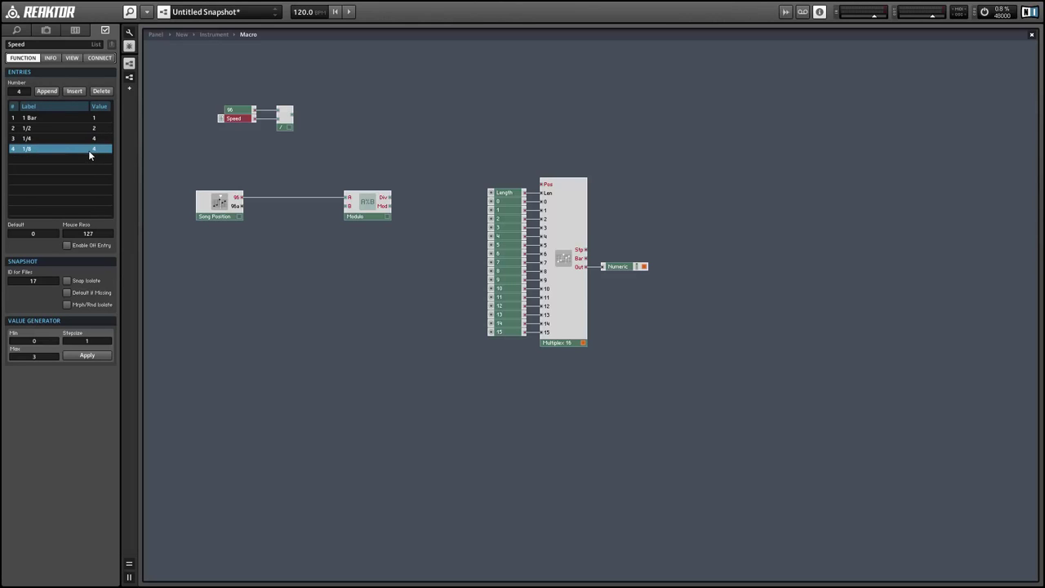
pyautogui.doubleClick(94, 149)
pyautogui.write('8')
pyautogui.click(47, 91)
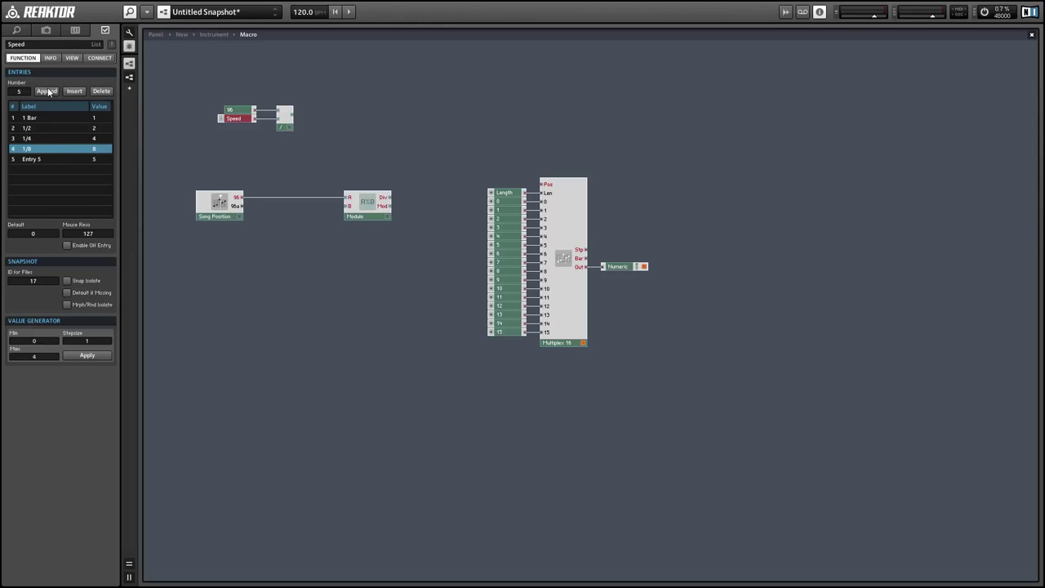
pyautogui.doubleClick(44, 157)
pyautogui.write('1/16')
pyautogui.press('Return')
pyautogui.doubleClick(103, 159)
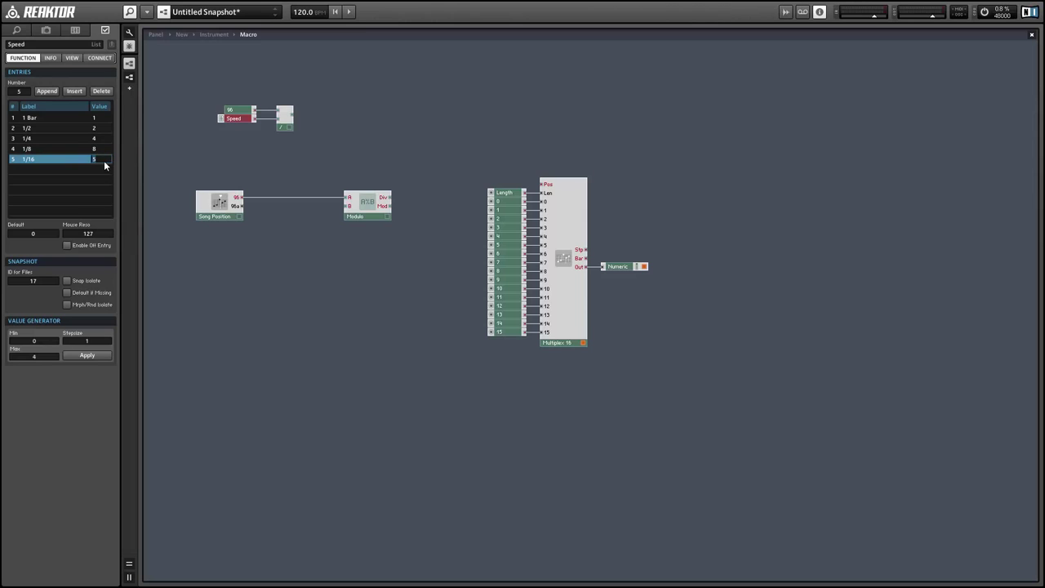
pyautogui.click(40, 91)
pyautogui.click(41, 169)
pyautogui.write('1/32')
pyautogui.press('Return')
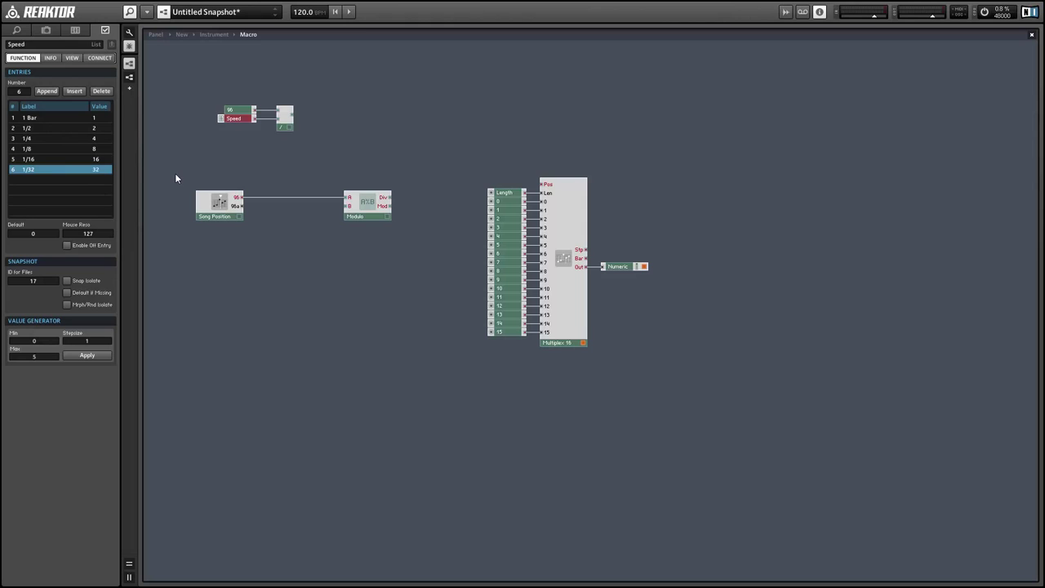
# Insert a Step Filter after Modulo, linking Modulo's Div to the Multiplex 16 Pos input.
pyautogui.moveTo(216, 92); pyautogui.dragTo(347, 207)
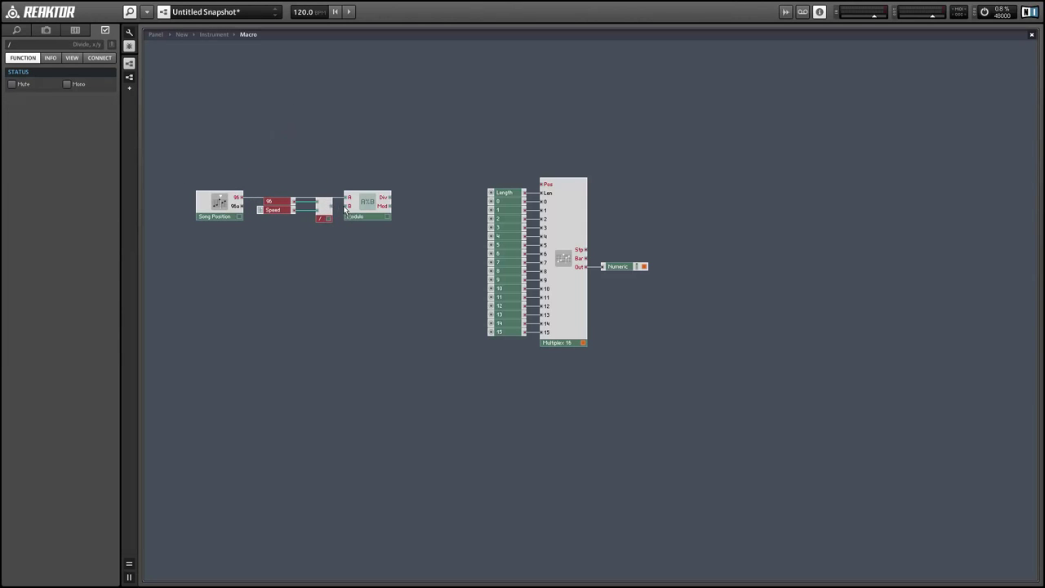
pyautogui.rightClick(450, 149)
pyautogui.moveTo(503, 154)
pyautogui.moveTo(617, 312)
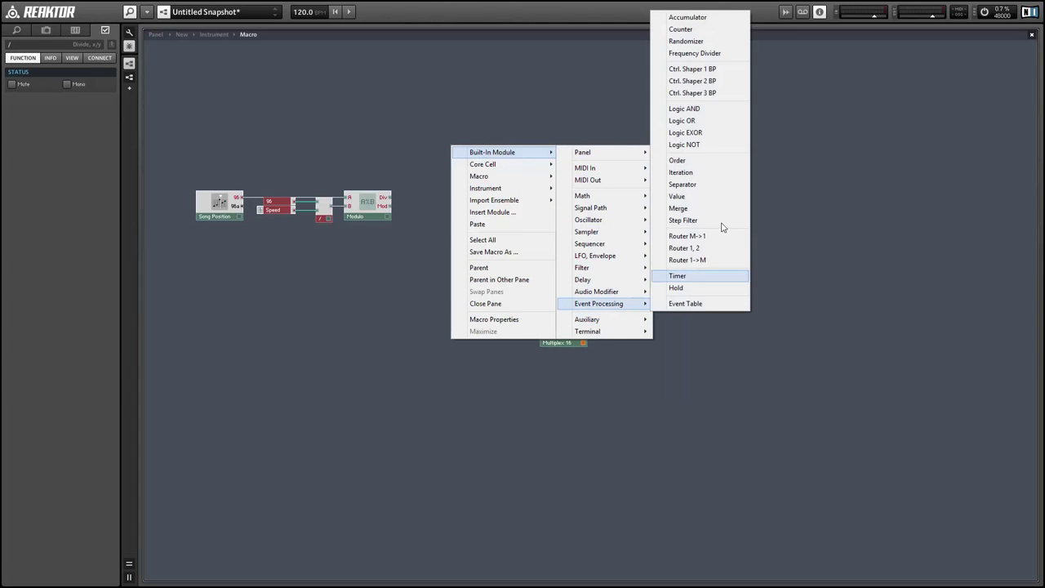
pyautogui.click(686, 220)
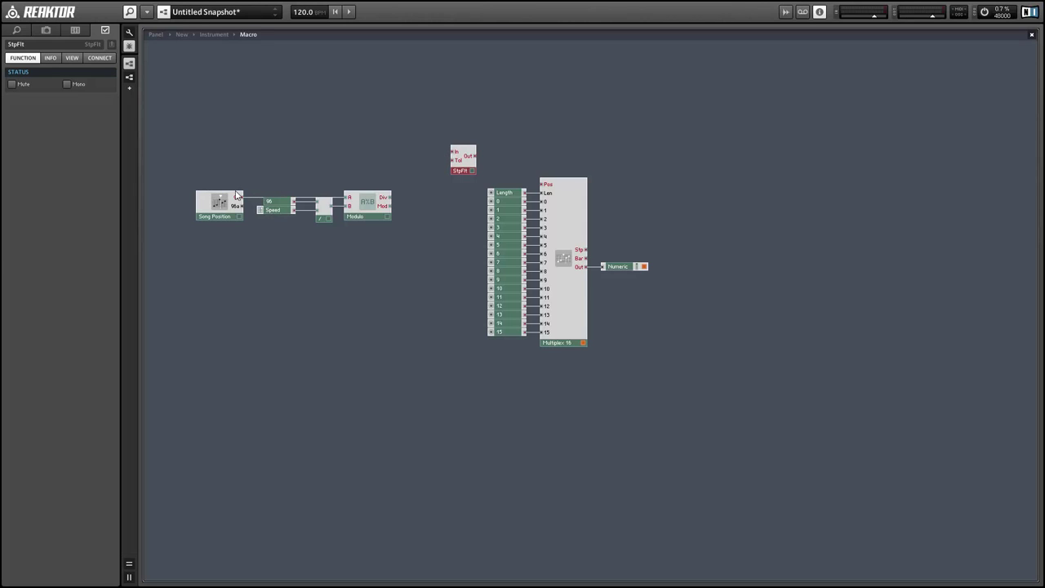
pyautogui.moveTo(461, 168); pyautogui.dragTo(541, 183)
pyautogui.moveTo(196, 147); pyautogui.dragTo(467, 199)
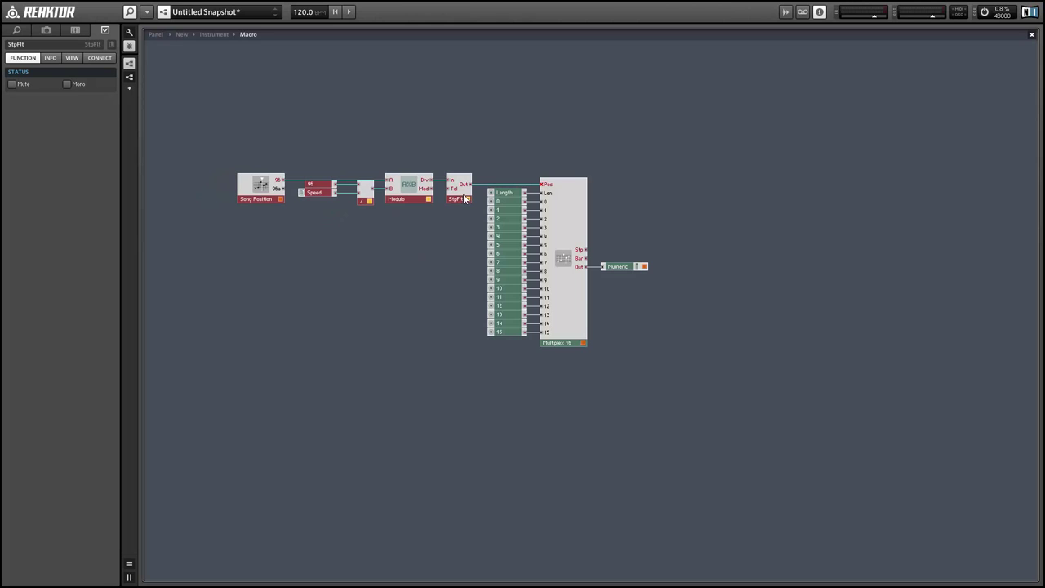
# Set the Step Filter modules to mono and show Speed on the panel as a menu set to 1/2.
pyautogui.rightClick(466, 199)
pyautogui.click(490, 213)
pyautogui.click(155, 34)
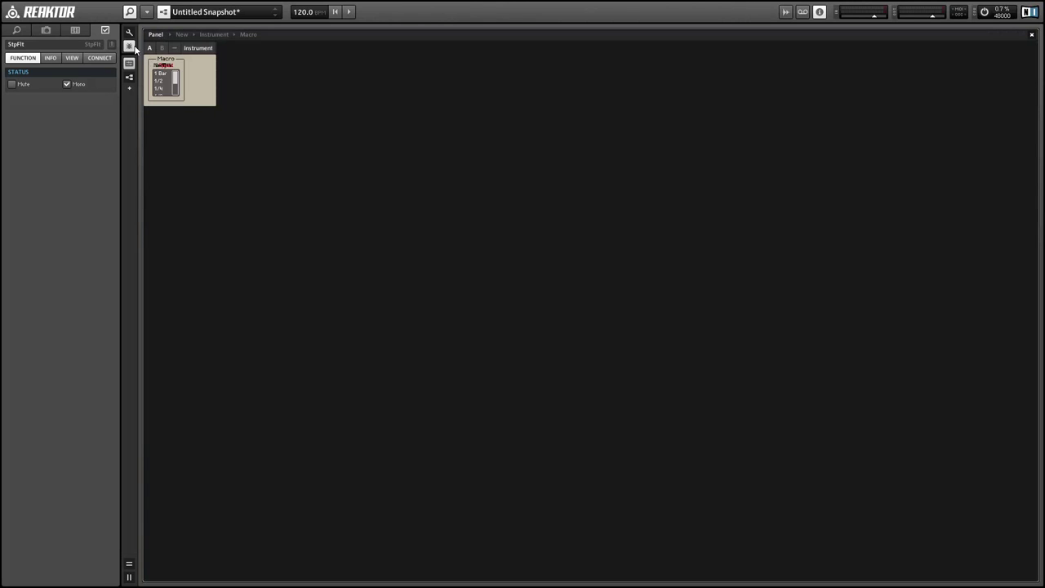
pyautogui.click(173, 83)
pyautogui.click(71, 60)
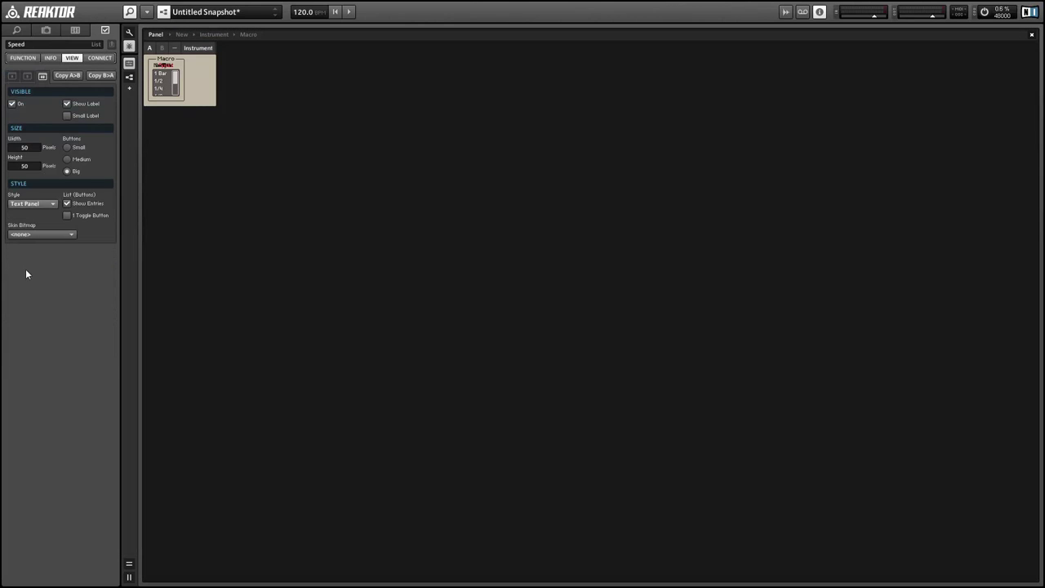
pyautogui.click(31, 204)
pyautogui.click(19, 225)
pyautogui.click(167, 78)
pyautogui.click(164, 85)
pyautogui.click(128, 32)
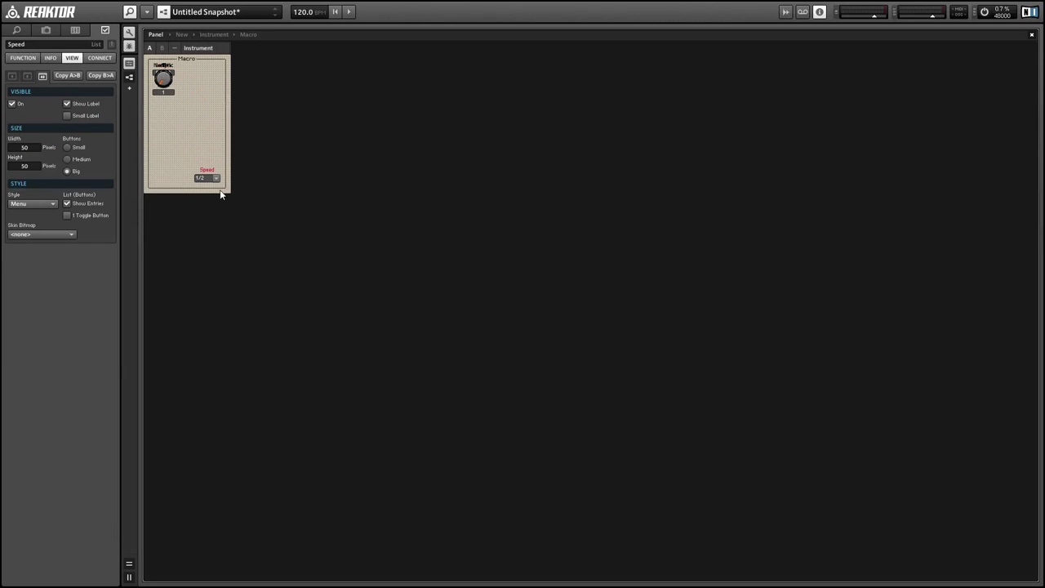
# Place Length and a Numeric readout, then add step knobs 13 down to 7 in a row.
pyautogui.moveTo(168, 82); pyautogui.dragTo(192, 191)
pyautogui.moveTo(163, 78); pyautogui.dragTo(342, 141)
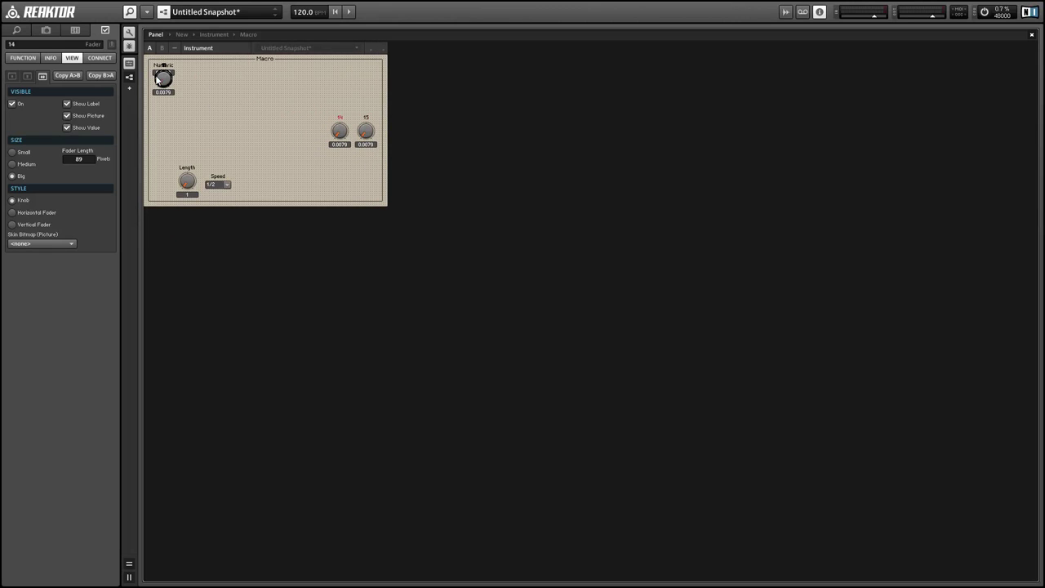
pyautogui.moveTo(158, 79); pyautogui.dragTo(308, 131)
pyautogui.moveTo(169, 85); pyautogui.dragTo(198, 94)
pyautogui.moveTo(261, 125); pyautogui.dragTo(281, 133)
pyautogui.moveTo(163, 81); pyautogui.dragTo(271, 138)
pyautogui.moveTo(163, 82); pyautogui.dragTo(241, 135)
pyautogui.moveTo(163, 81); pyautogui.dragTo(211, 130)
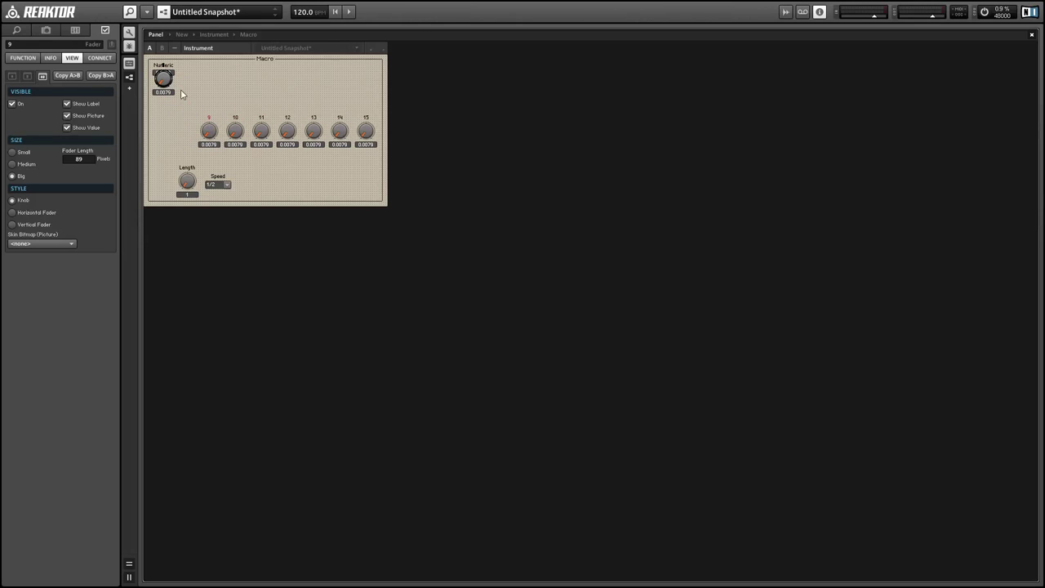
pyautogui.moveTo(163, 82); pyautogui.dragTo(188, 134)
pyautogui.moveTo(164, 82); pyautogui.dragTo(158, 131)
# Shift knobs 7–15 down and right, then add knobs 6 down to 0 at the row's start.
pyautogui.moveTo(433, 169); pyautogui.dragTo(155, 100)
pyautogui.moveTo(162, 139); pyautogui.dragTo(402, 212)
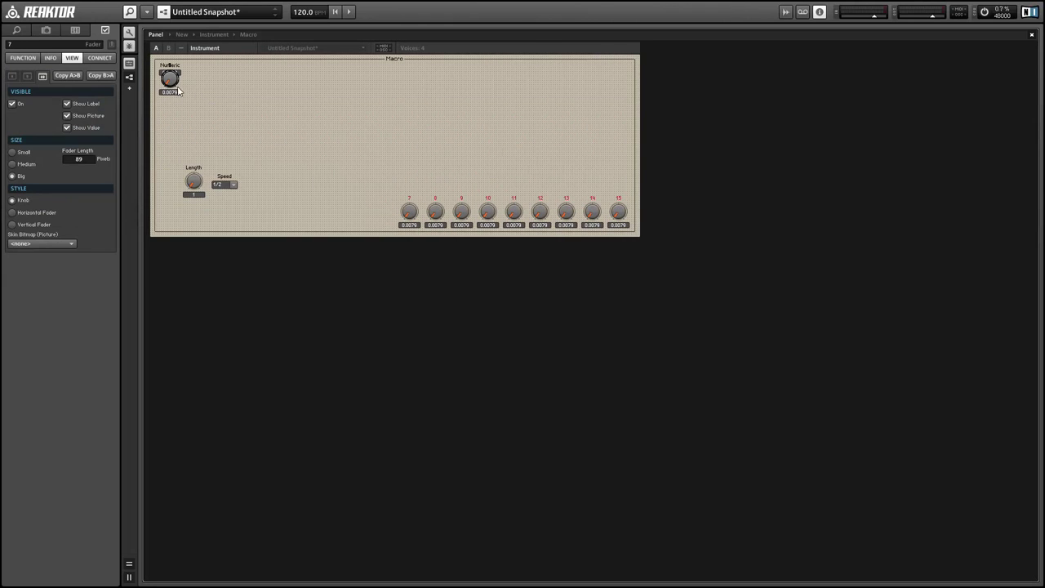
pyautogui.moveTo(170, 81); pyautogui.dragTo(385, 216)
pyautogui.moveTo(172, 79); pyautogui.dragTo(355, 213)
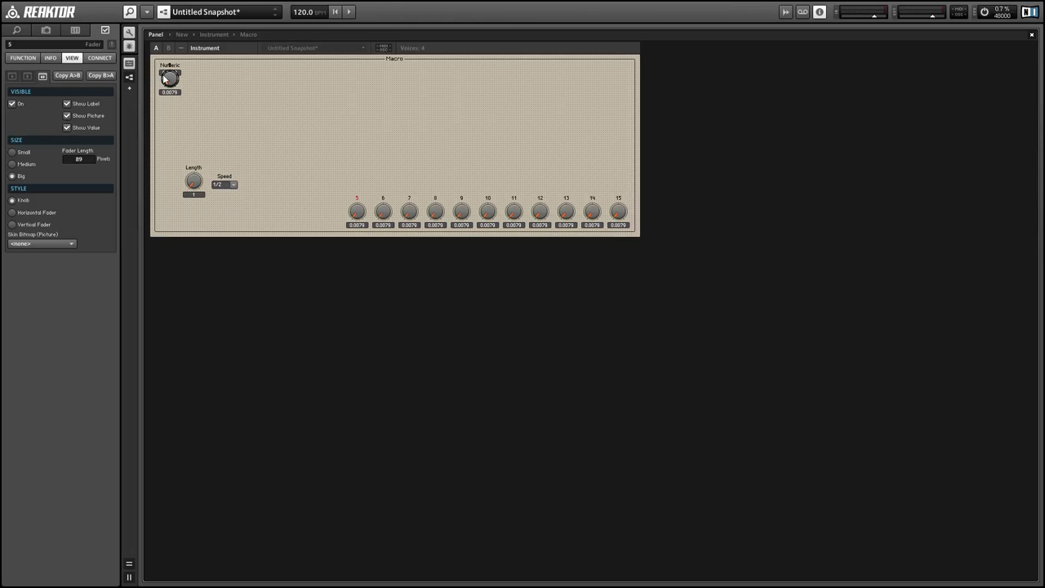
pyautogui.moveTo(168, 80); pyautogui.dragTo(330, 212)
pyautogui.moveTo(170, 82); pyautogui.dragTo(307, 214)
pyautogui.moveTo(166, 77); pyautogui.dragTo(275, 212)
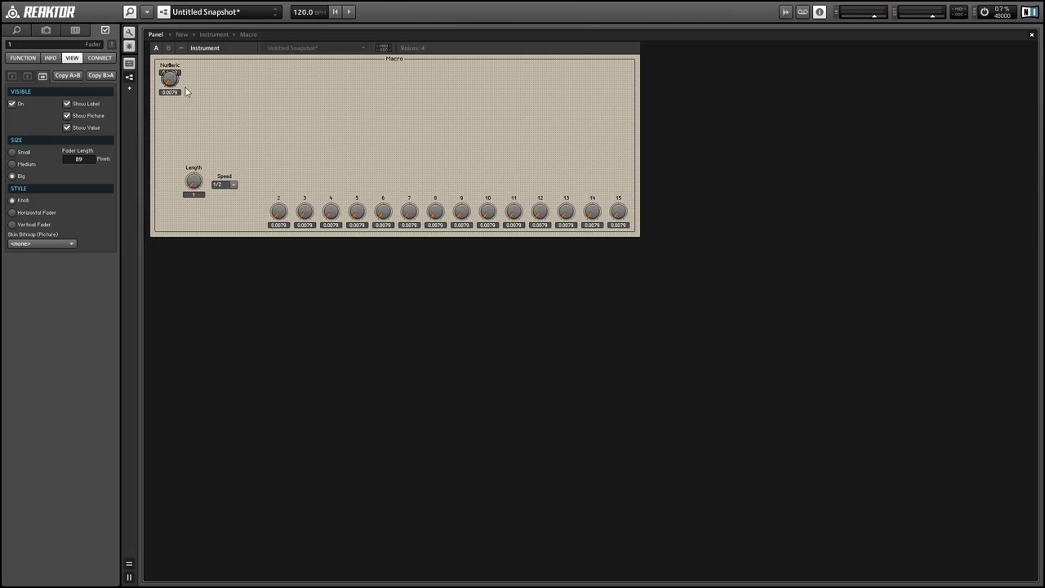
pyautogui.moveTo(170, 79); pyautogui.dragTo(254, 212)
pyautogui.moveTo(169, 79); pyautogui.dragTo(335, 178)
# Move Speed, Length and the Numeric meter above the knob row.
pyautogui.moveTo(403, 185); pyautogui.dragTo(402, 180)
pyautogui.moveTo(188, 184); pyautogui.dragTo(354, 177)
pyautogui.moveTo(168, 74); pyautogui.dragTo(326, 178)
# Lock the panel and drag step knobs 0–4 to different values.
pyautogui.click(126, 46)
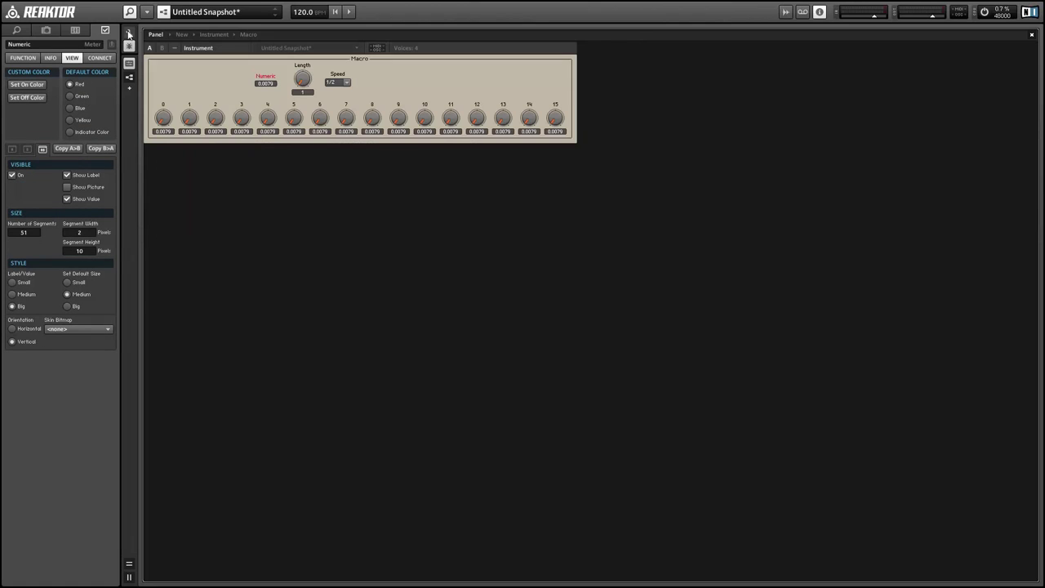
pyautogui.click(162, 121)
pyautogui.moveTo(161, 121); pyautogui.dragTo(219, 81)
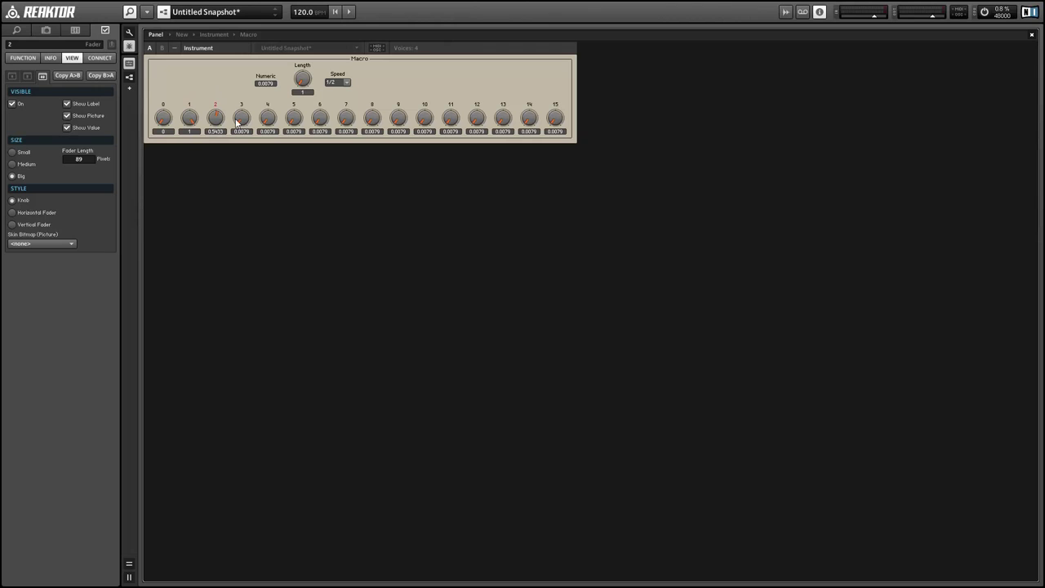
pyautogui.moveTo(237, 122); pyautogui.dragTo(282, 4)
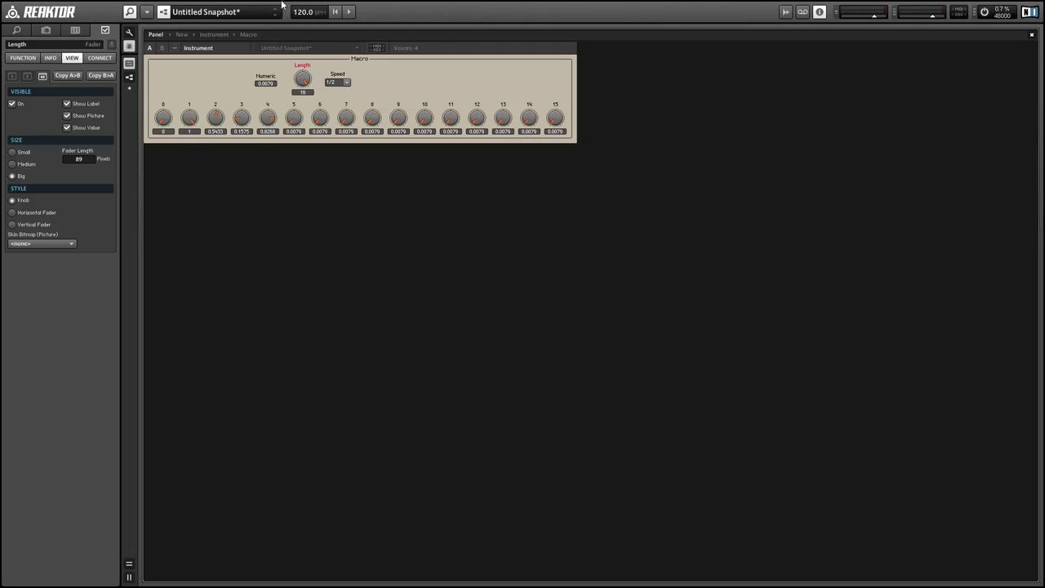
# Start, stop and restart playback to hear the sequence, then open the Macro's structure.
pyautogui.click(348, 13)
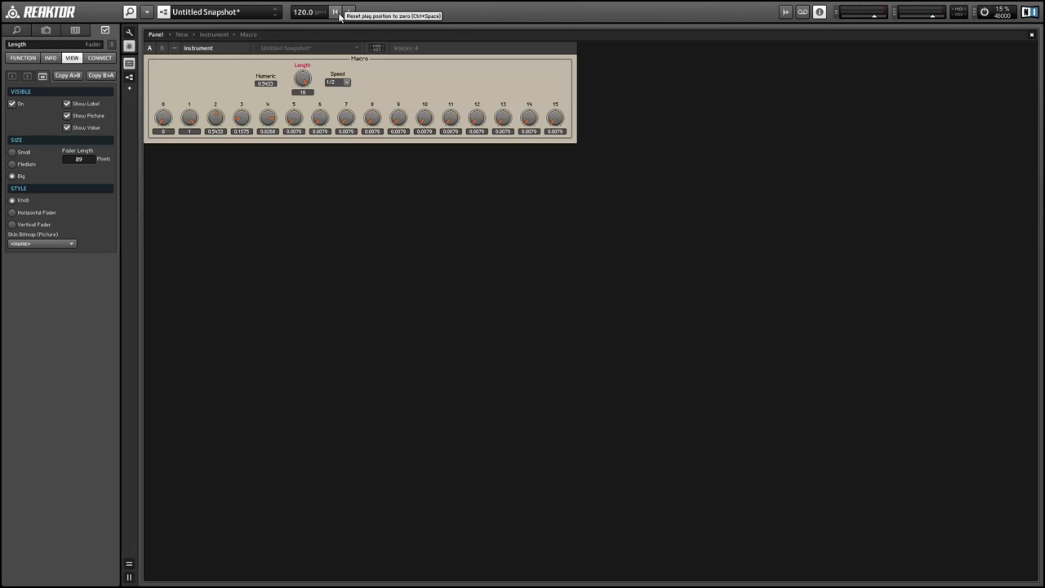
pyautogui.click(337, 14)
pyautogui.click(348, 12)
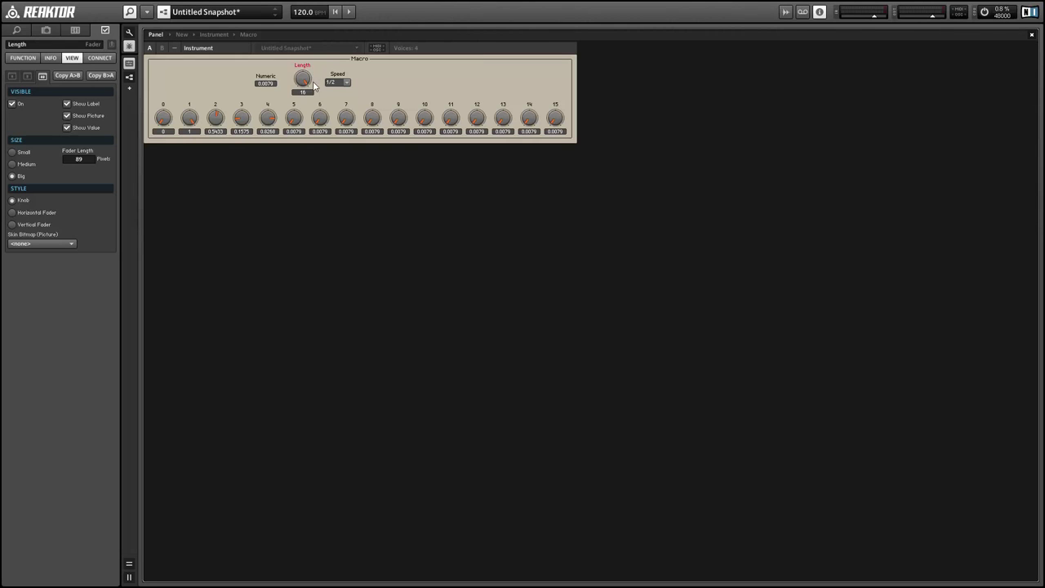
pyautogui.doubleClick(438, 88)
# Move all the Macro's modules up and left, then return to the Instrument structure.
pyautogui.moveTo(210, 133); pyautogui.dragTo(668, 361)
pyautogui.moveTo(583, 336); pyautogui.dragTo(563, 293)
pyautogui.doubleClick(621, 288)
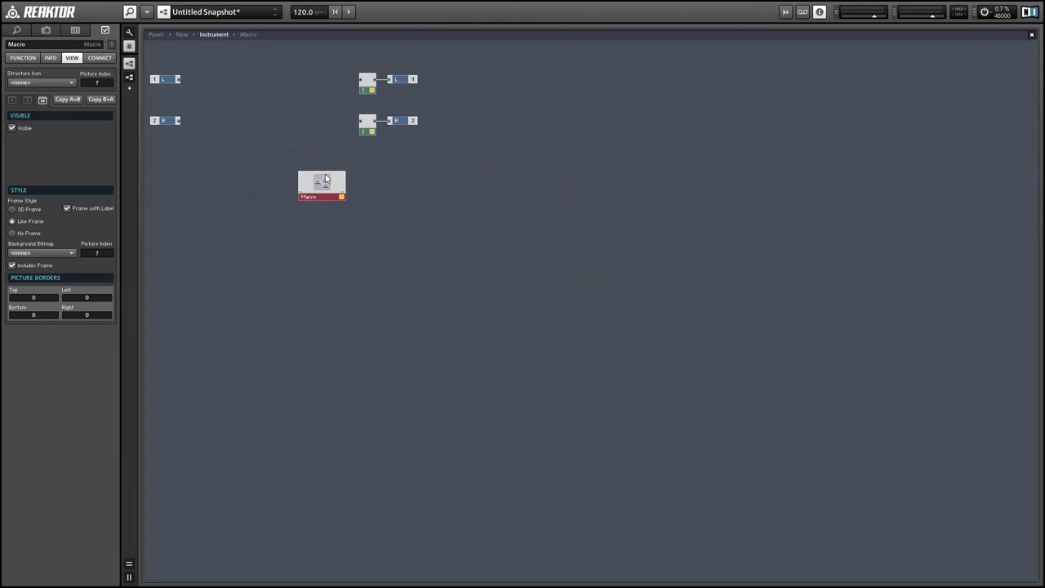
# Duplicate the Macro, open the copy, and delete its Song Position timing chain, keeping Speed.
pyautogui.moveTo(317, 197); pyautogui.dragTo(327, 227)
pyautogui.doubleClick(326, 216)
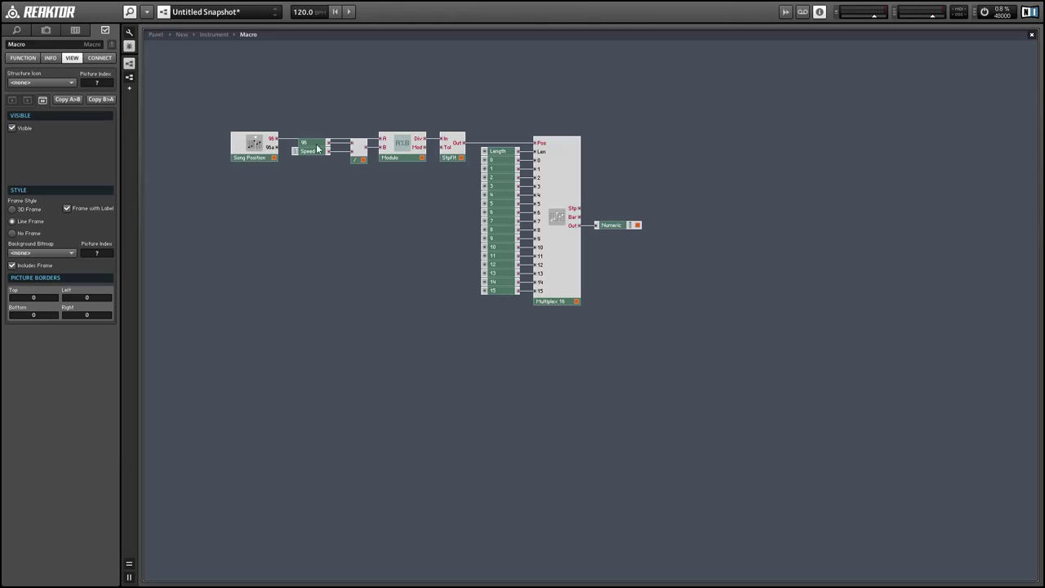
pyautogui.moveTo(220, 123); pyautogui.dragTo(453, 149)
pyautogui.press('Delete')
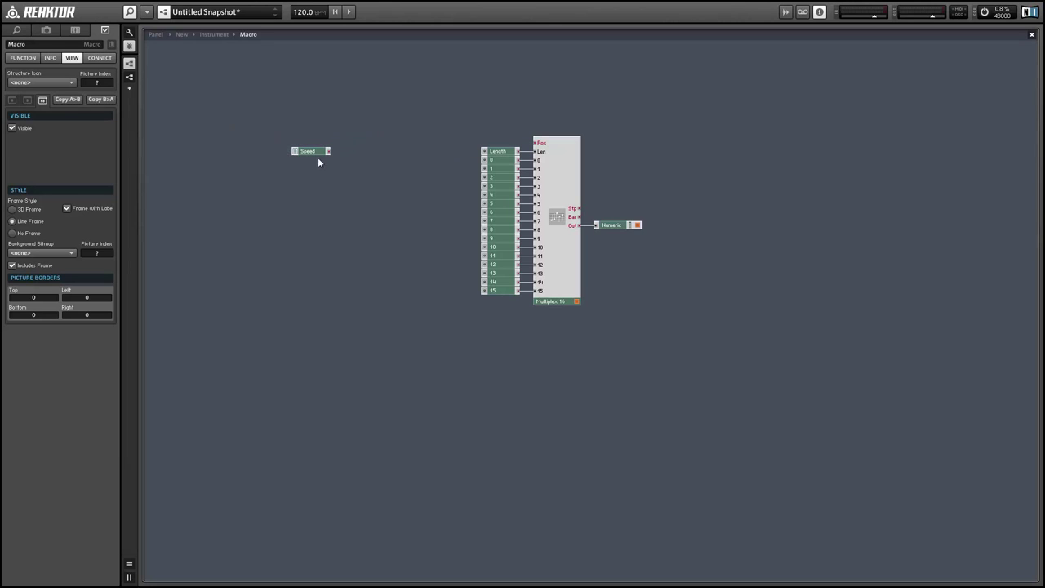
pyautogui.moveTo(313, 152); pyautogui.dragTo(245, 199)
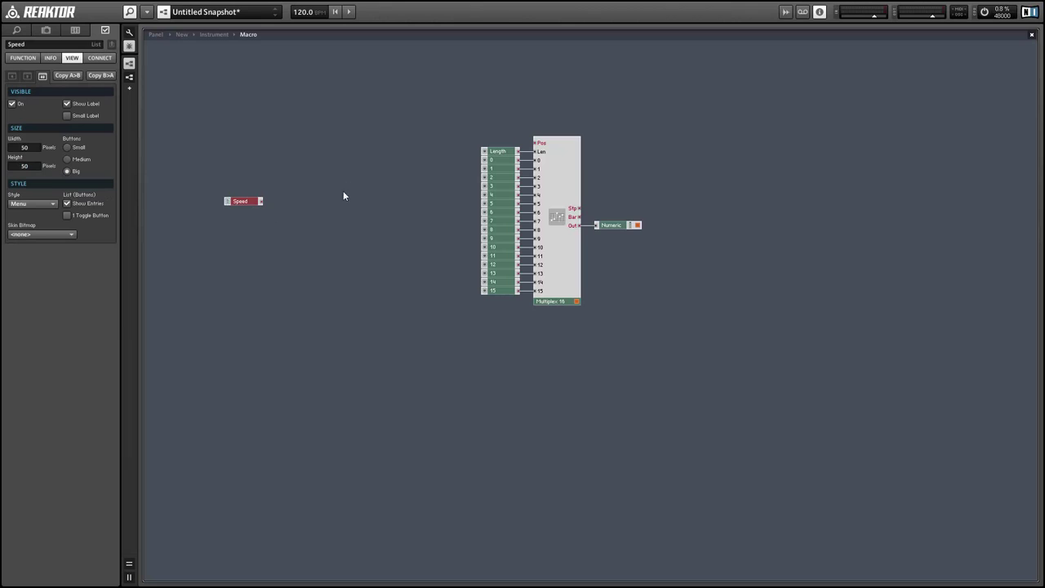
# Insert a Tempo Info module from Built-In Module > Auxiliary and nudge it into the top-left area.
pyautogui.click(256, 102)
pyautogui.rightClick(258, 103)
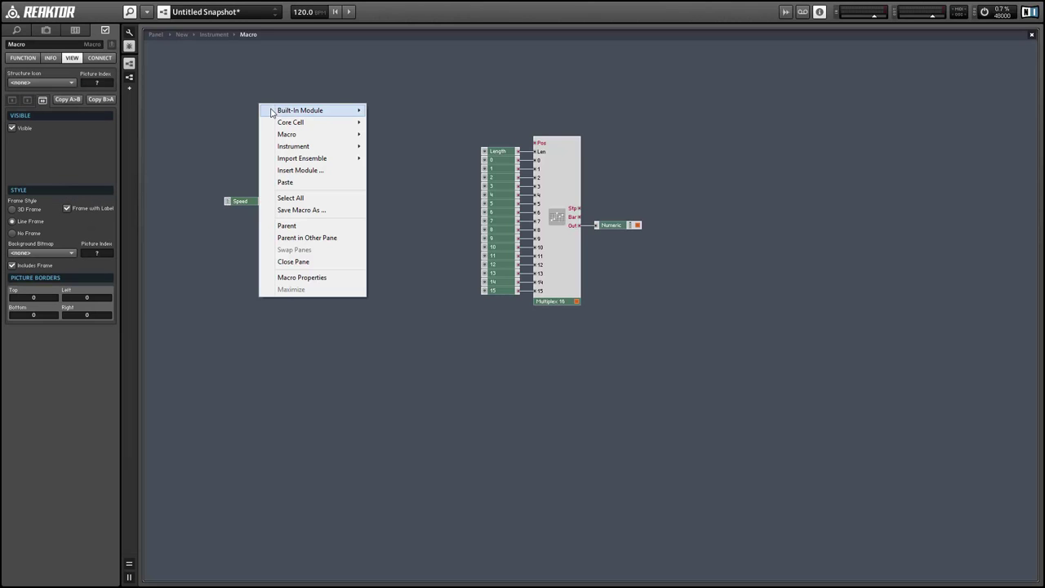
pyautogui.moveTo(311, 110)
pyautogui.moveTo(408, 277)
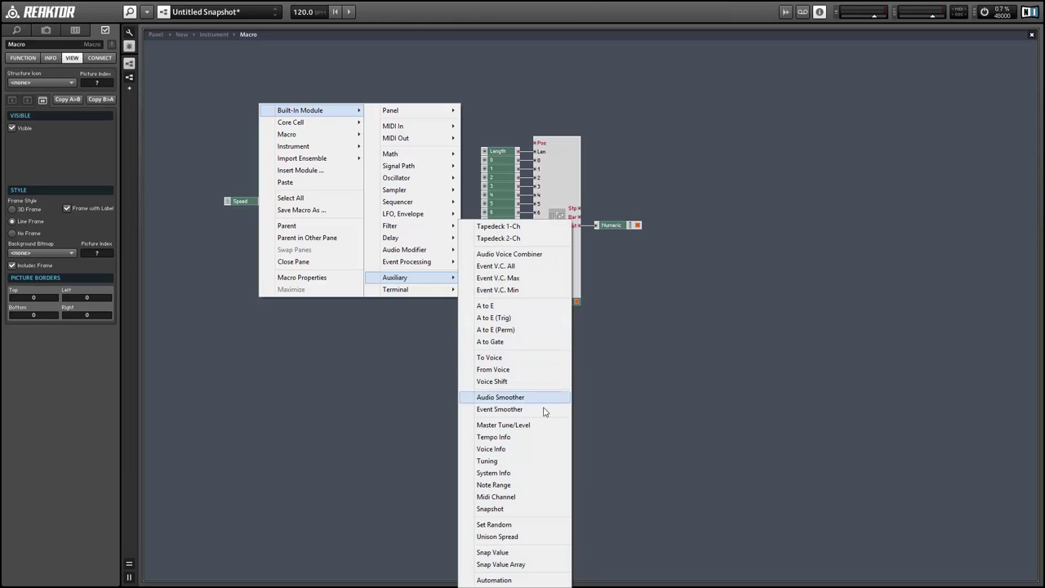
pyautogui.click(510, 437)
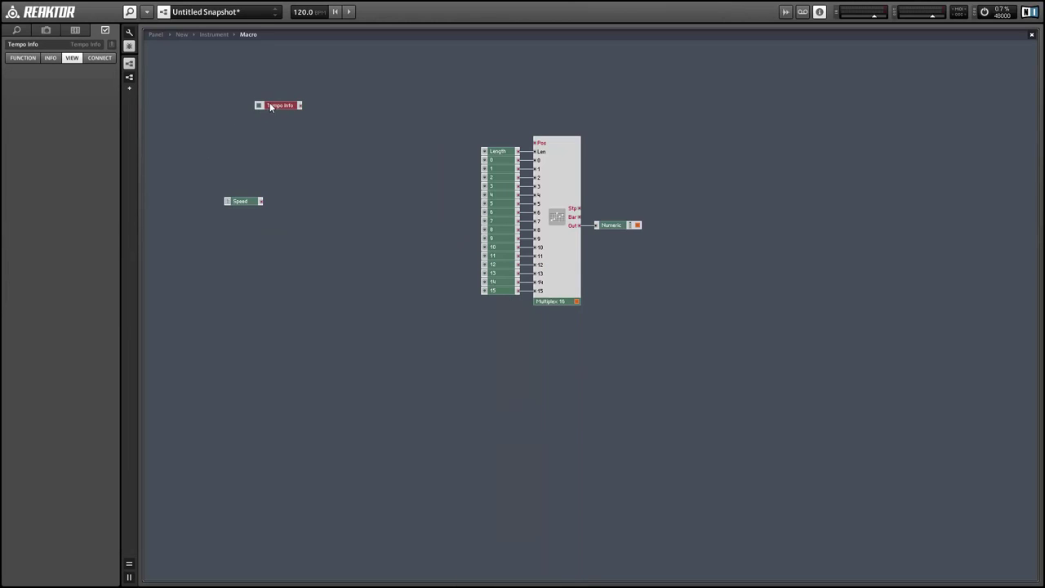
pyautogui.moveTo(268, 106); pyautogui.dragTo(218, 124)
pyautogui.moveTo(218, 122); pyautogui.dragTo(218, 120)
pyautogui.rightClick(325, 91)
# Add a Clock Oscillator below, stack Tempo Info above Speed, and review Speed's list entries.
pyautogui.moveTo(364, 99)
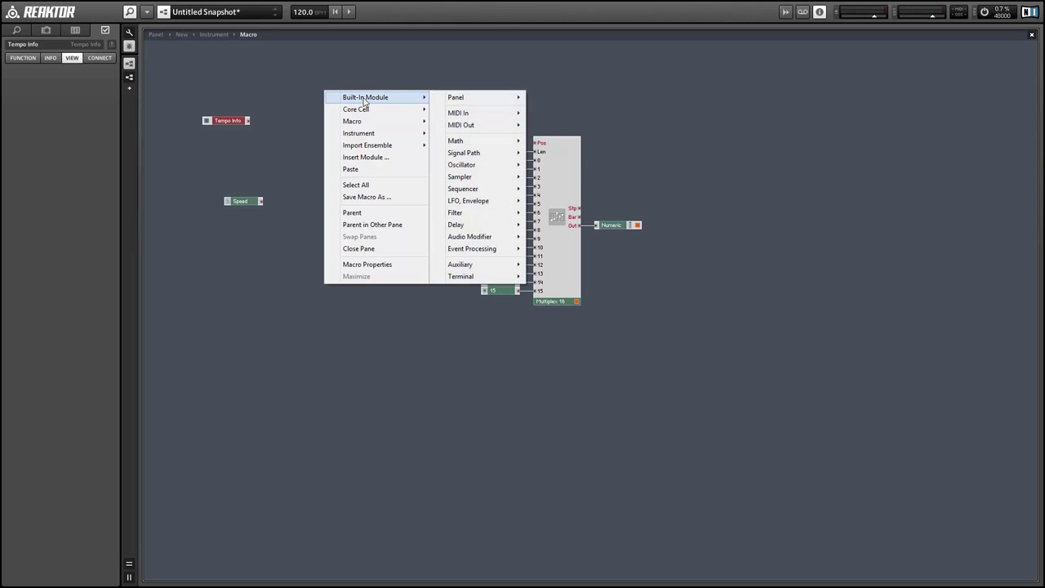
pyautogui.moveTo(489, 166)
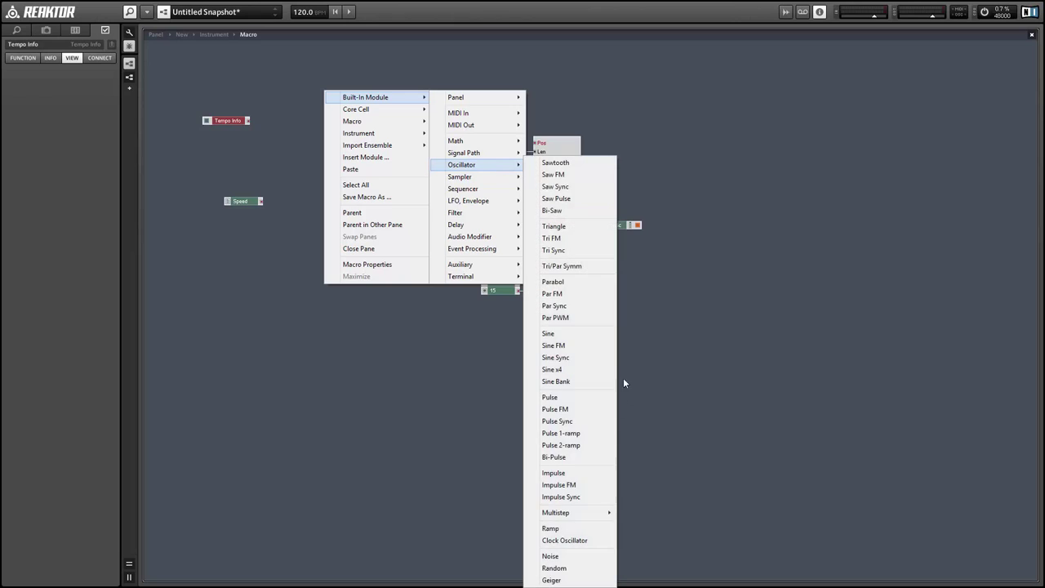
pyautogui.click(586, 540)
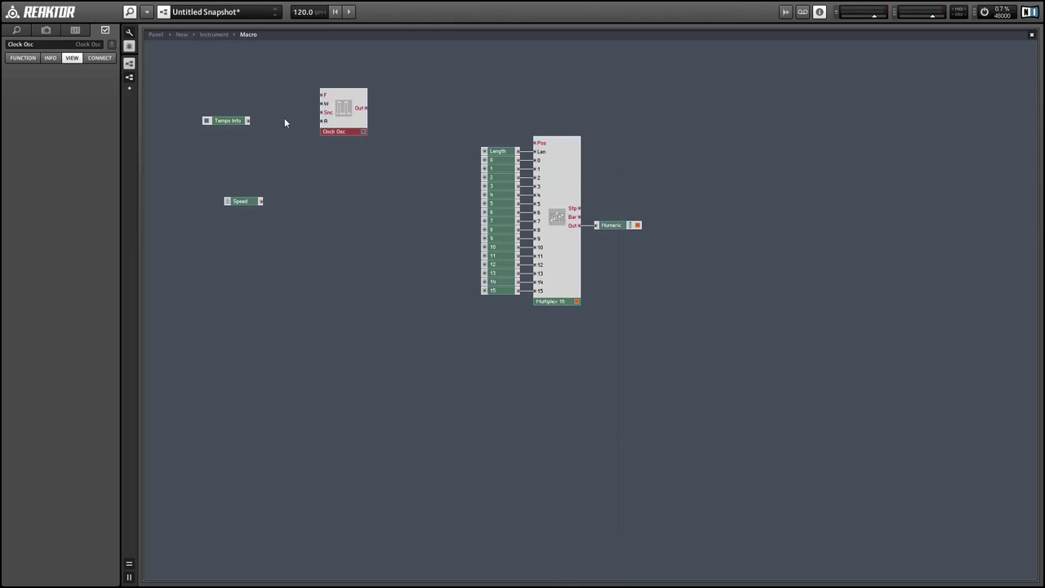
pyautogui.moveTo(351, 119); pyautogui.dragTo(349, 155)
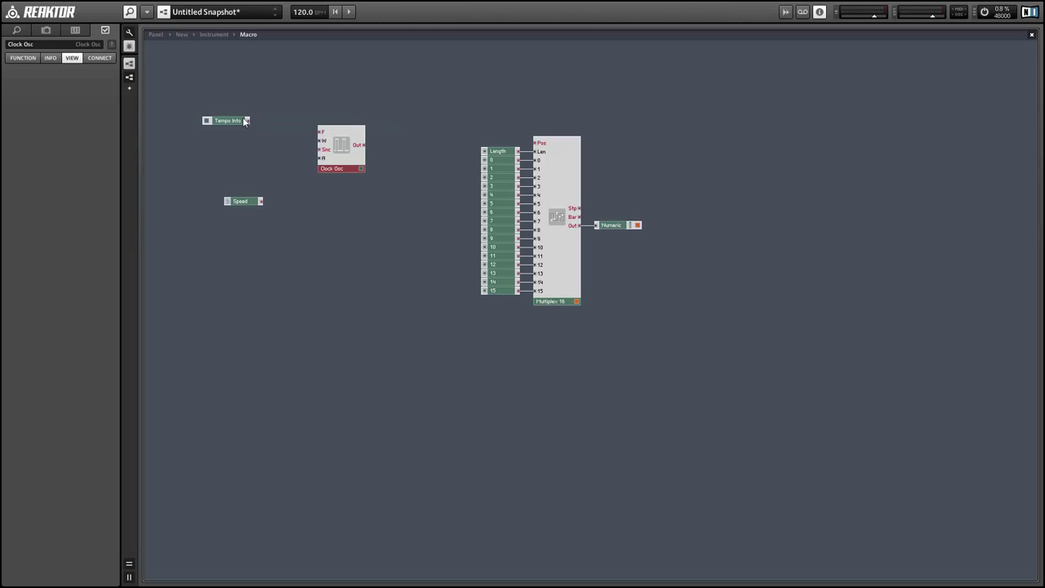
pyautogui.moveTo(236, 121); pyautogui.dragTo(248, 195)
pyautogui.moveTo(213, 158); pyautogui.dragTo(225, 119)
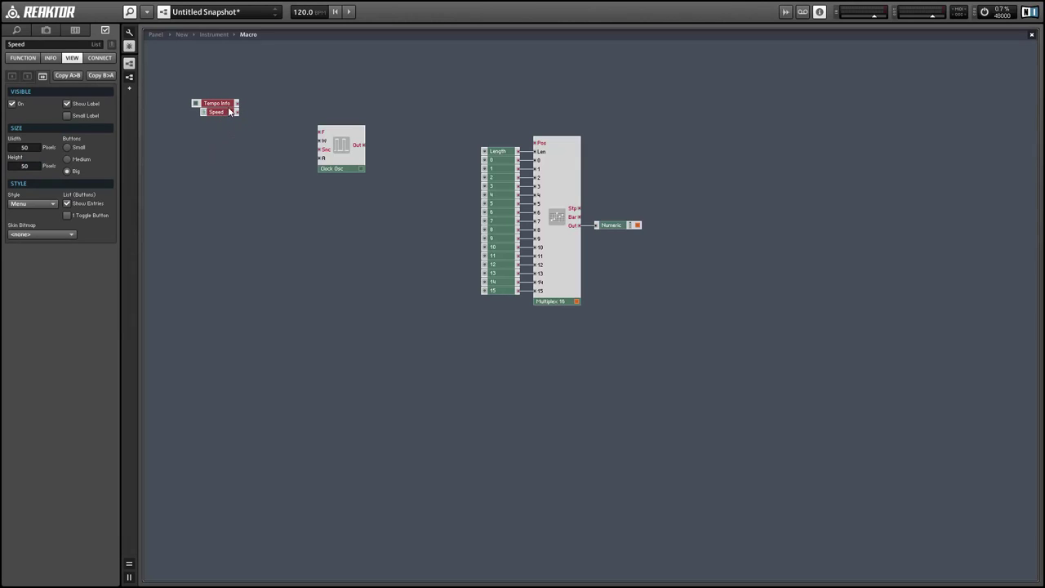
pyautogui.click(24, 58)
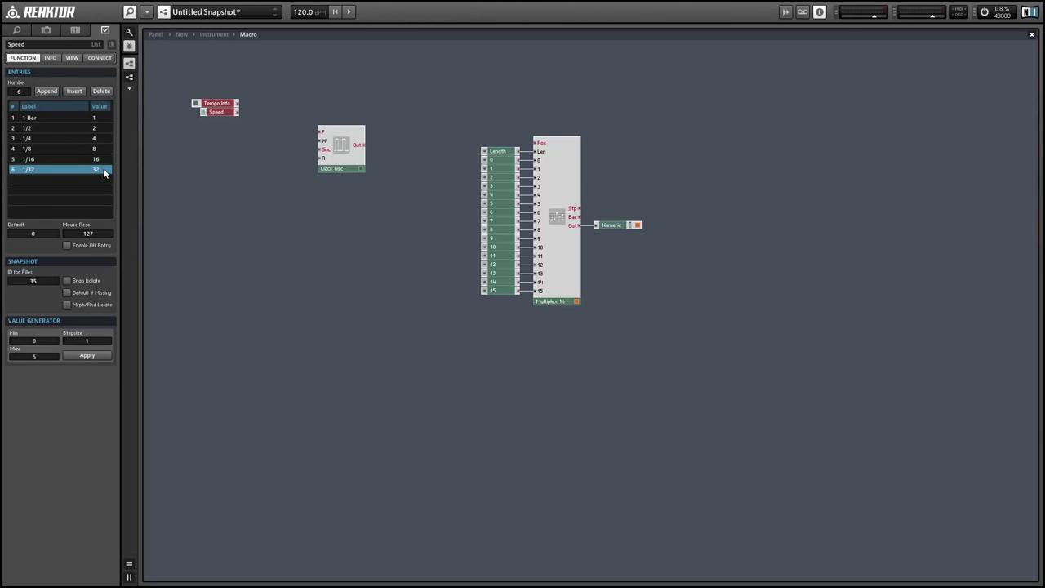
# Add a Math > Multiply module beside Speed and wire Tempo Info's output into it.
pyautogui.click(274, 74)
pyautogui.rightClick(274, 74)
pyautogui.moveTo(289, 84)
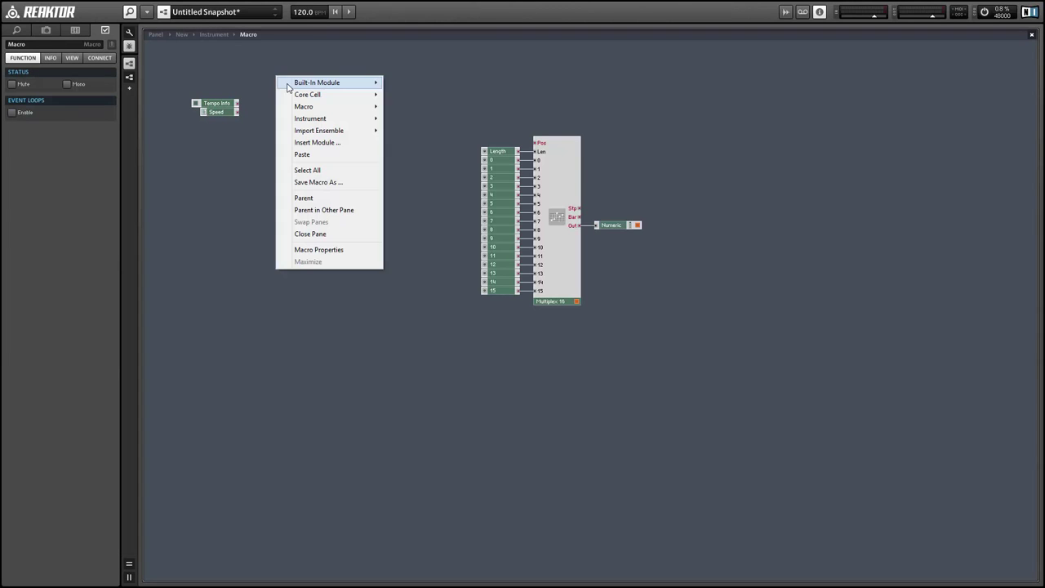
pyautogui.moveTo(420, 129)
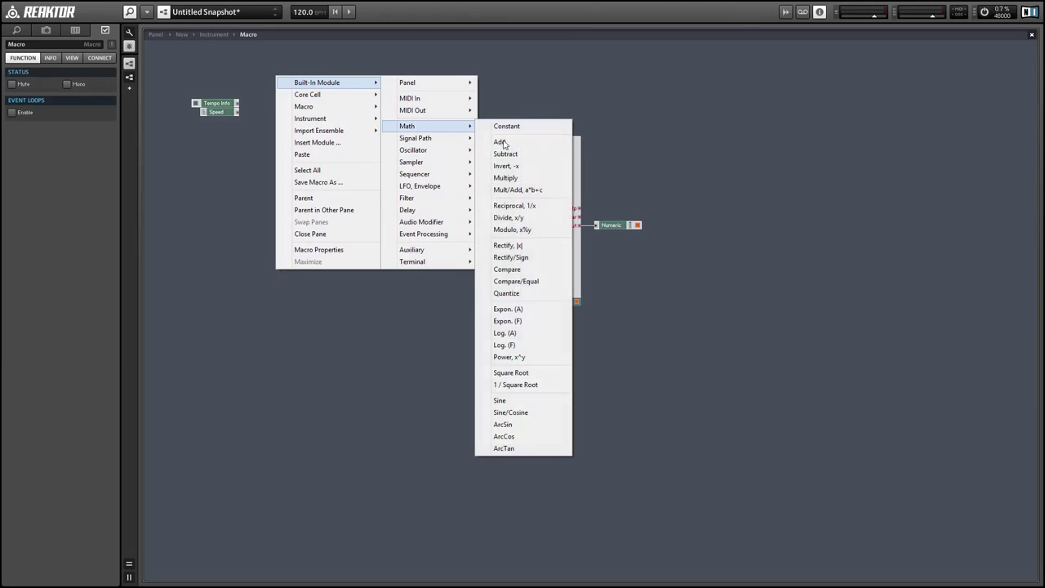
pyautogui.click(537, 177)
pyautogui.moveTo(236, 105); pyautogui.dragTo(258, 122)
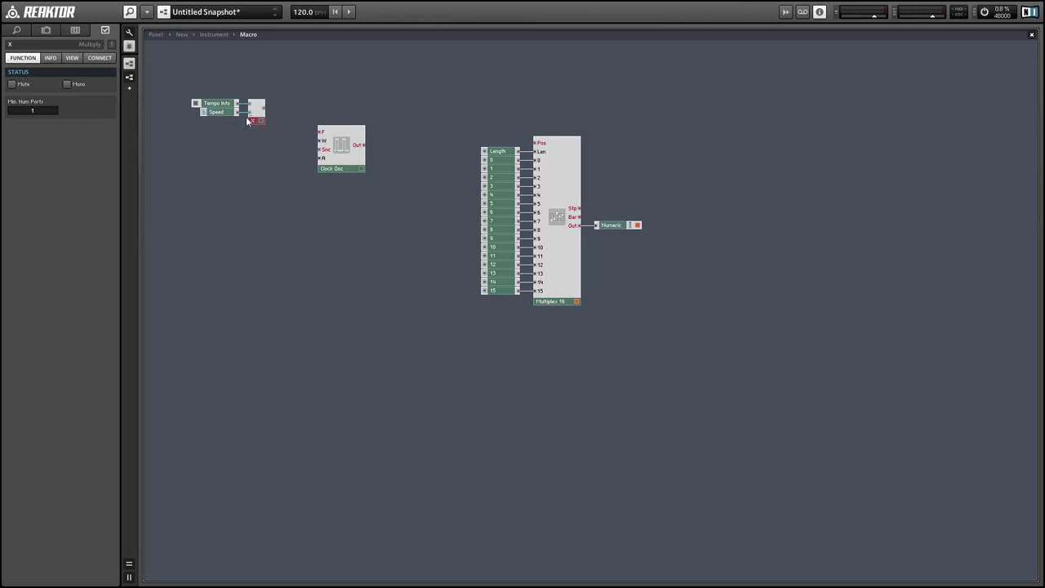
pyautogui.click(221, 112)
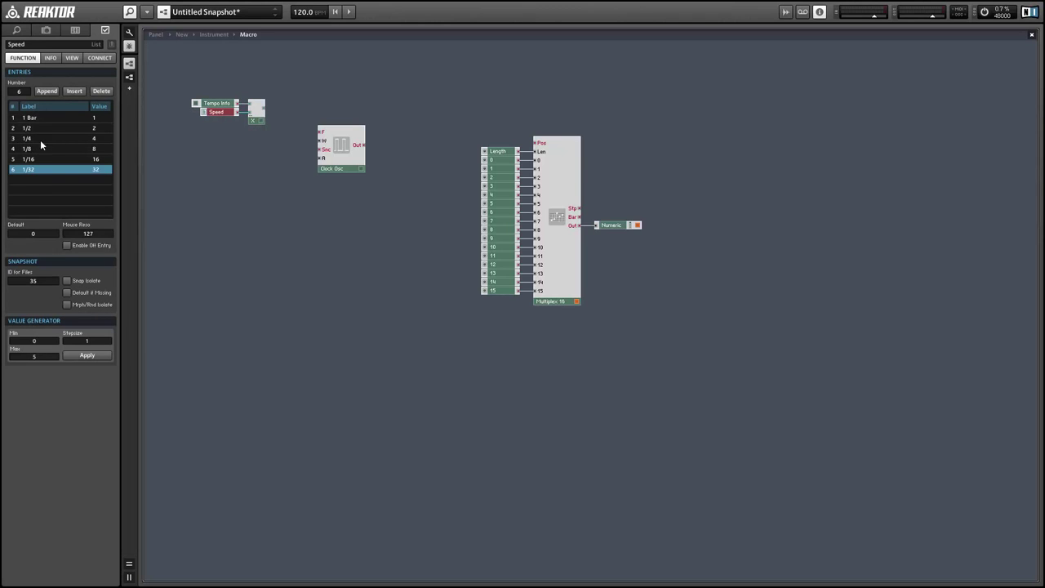
# Change the Speed list values to 0.25, 0.5, 1, 2, 4 and 8.
pyautogui.doubleClick(93, 139)
pyautogui.write('1')
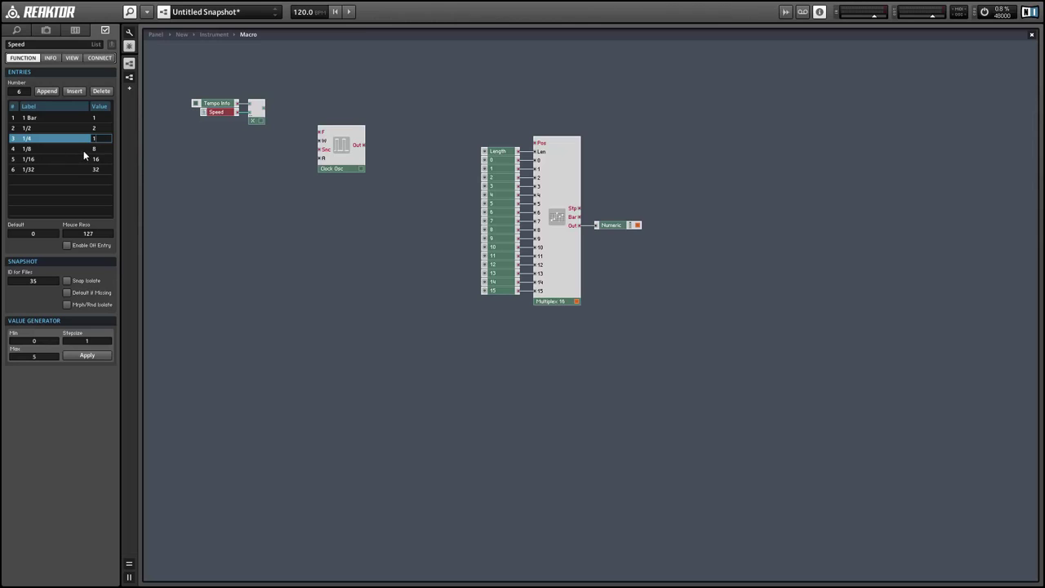
pyautogui.doubleClick(97, 148)
pyautogui.write('2')
pyautogui.doubleClick(100, 159)
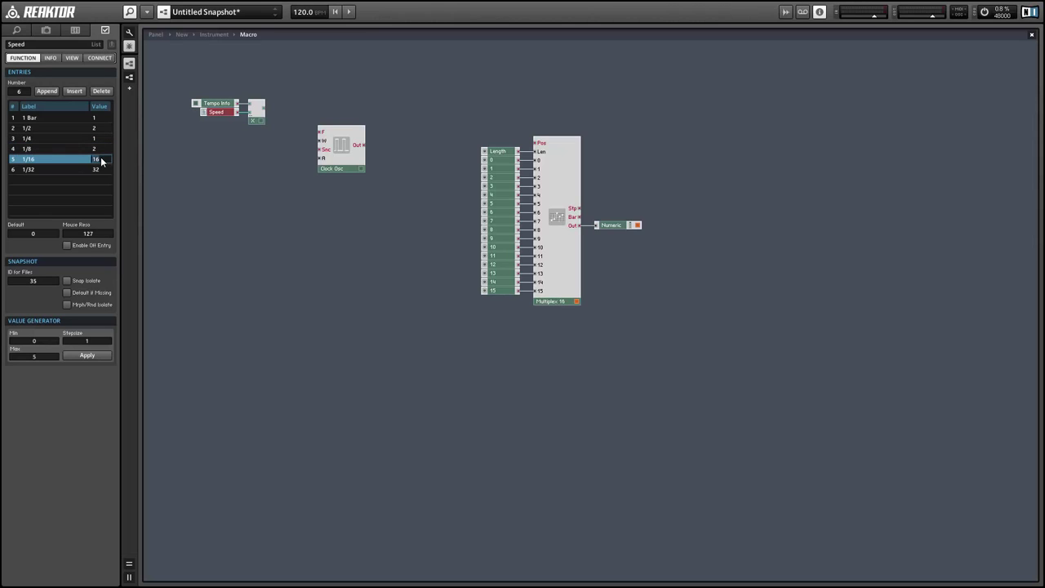
pyautogui.write('4')
pyautogui.doubleClick(98, 171)
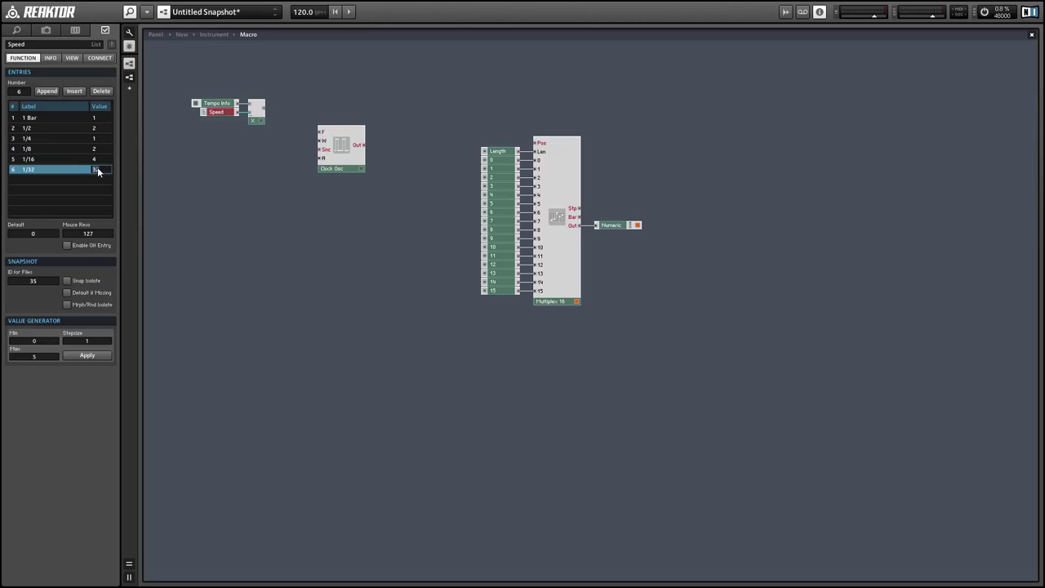
pyautogui.write('8')
pyautogui.click(101, 129)
pyautogui.doubleClick(101, 129)
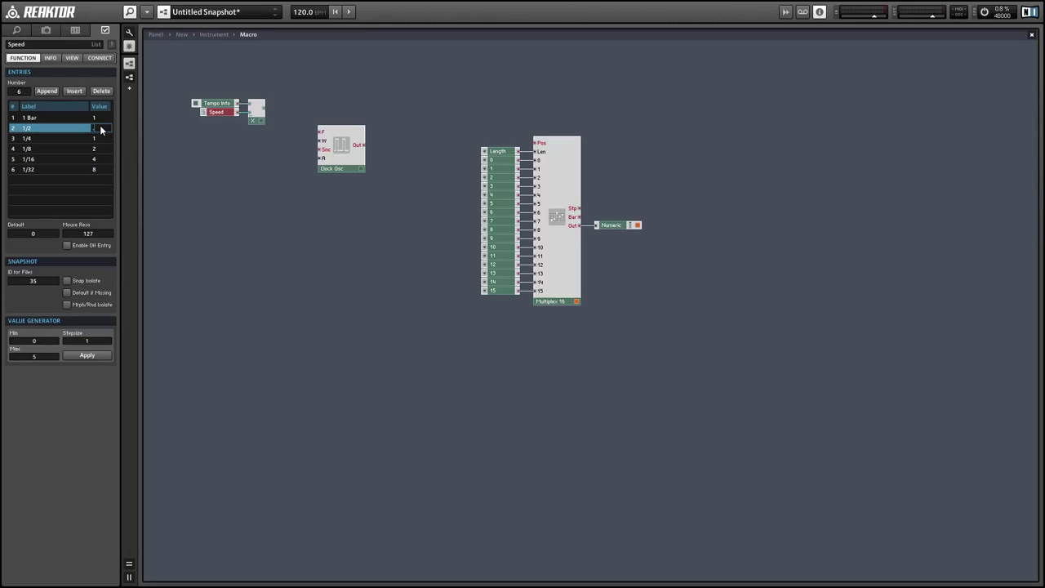
pyautogui.write('.5')
pyautogui.doubleClick(102, 119)
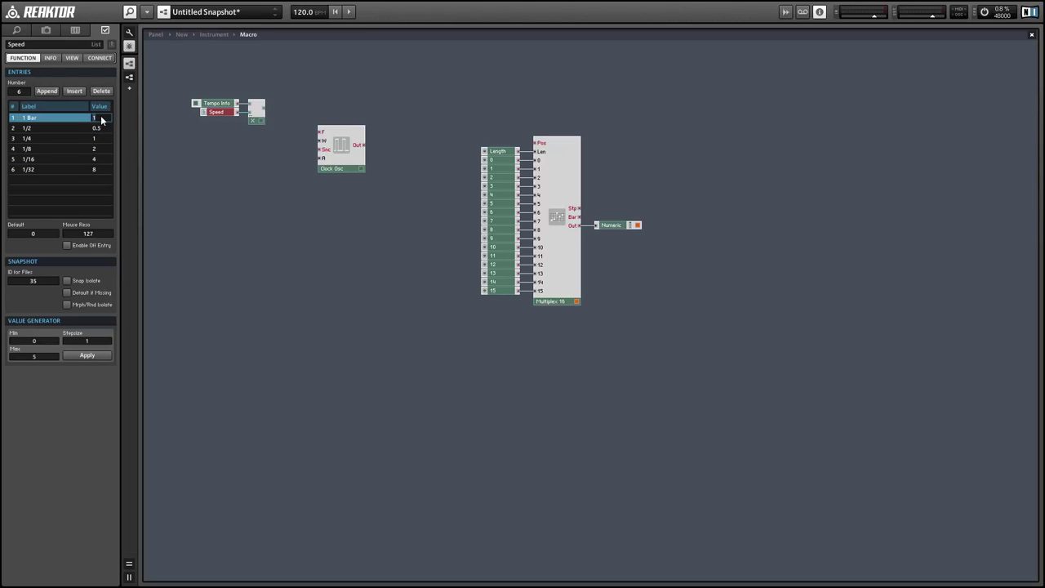
pyautogui.write('.25')
# Wire the Multiply output into Clock Osc's F input and group the clock modules together.
pyautogui.moveTo(260, 107); pyautogui.dragTo(319, 132)
pyautogui.moveTo(206, 87); pyautogui.dragTo(302, 145)
pyautogui.moveTo(221, 93); pyautogui.dragTo(359, 174)
pyautogui.moveTo(296, 144); pyautogui.dragTo(264, 150)
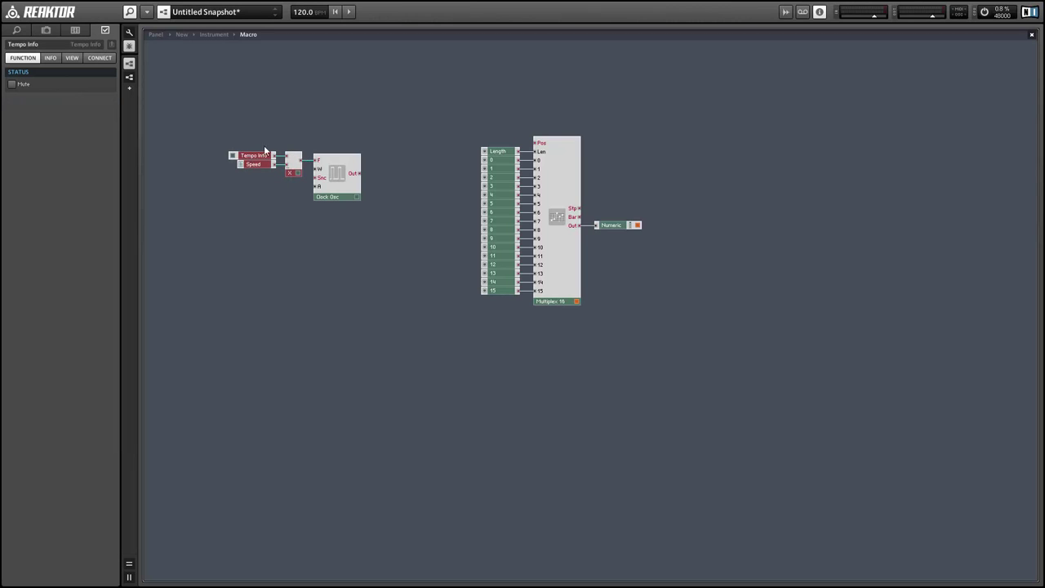
# Add a Separator fed by Clock Osc's output and shift the Multiplex 16 group right.
pyautogui.rightClick(424, 100)
pyautogui.moveTo(457, 106)
pyautogui.moveTo(594, 260)
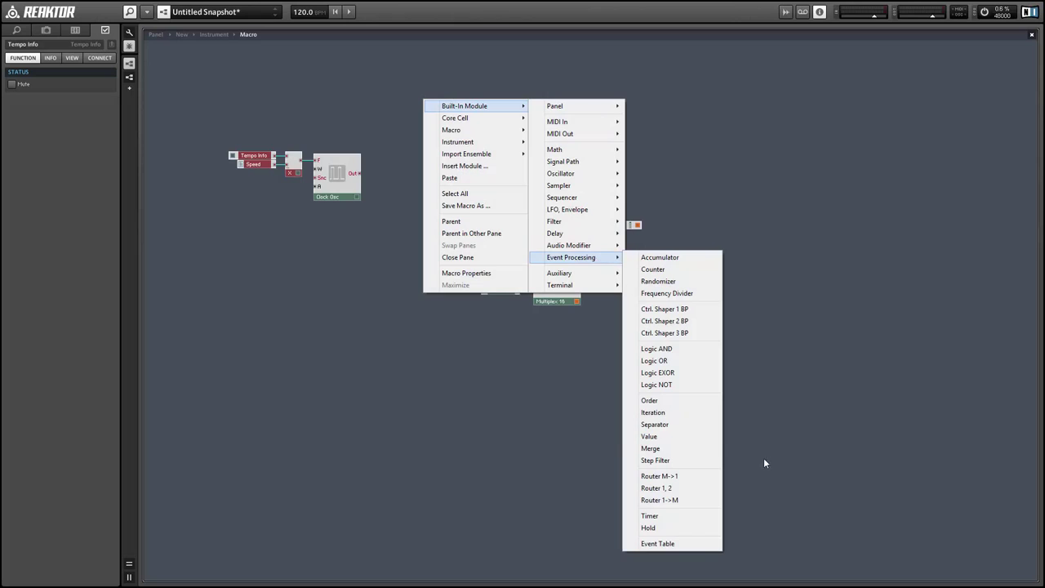
pyautogui.click(686, 425)
pyautogui.moveTo(364, 174)
pyautogui.mouseDown()
pyautogui.moveTo(425, 112)
pyautogui.moveTo(393, 179)
pyautogui.mouseUp()
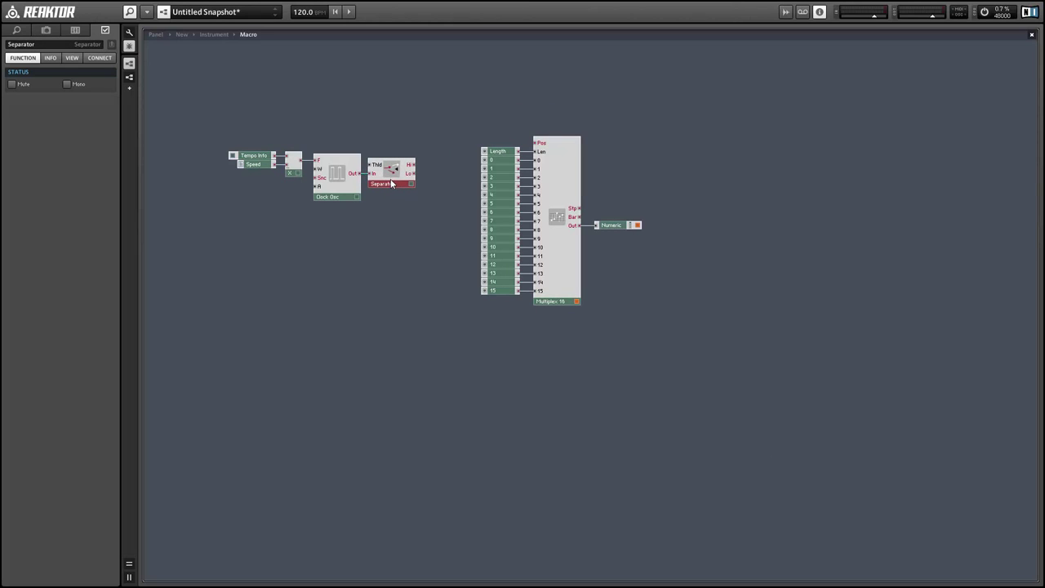
pyautogui.moveTo(454, 97); pyautogui.dragTo(664, 342)
pyautogui.moveTo(551, 290); pyautogui.dragTo(651, 288)
# Add a Counter whose Up input takes the Separator's Hi output.
pyautogui.rightClick(476, 113)
pyautogui.moveTo(530, 119)
pyautogui.moveTo(645, 270)
pyautogui.click(735, 283)
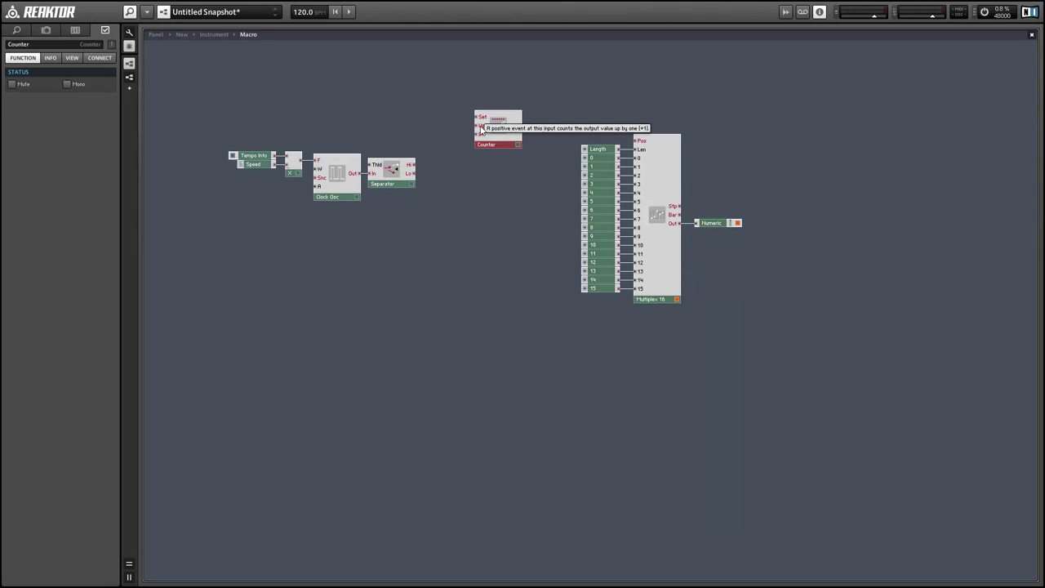
pyautogui.moveTo(477, 128); pyautogui.dragTo(411, 165)
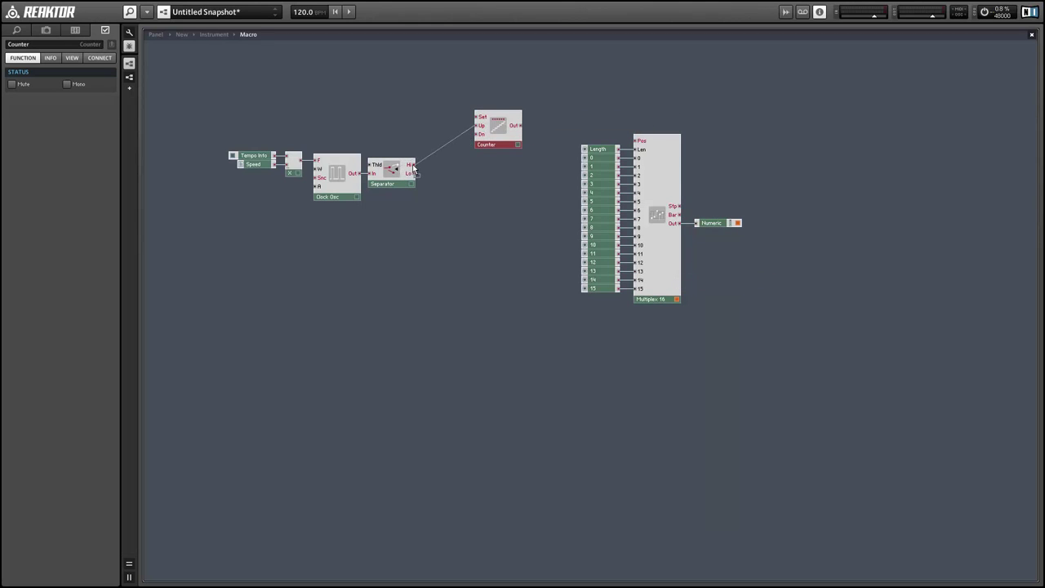
pyautogui.moveTo(510, 144); pyautogui.dragTo(632, 144)
# Set the clock chain modules to mono and move all modules further down.
pyautogui.moveTo(226, 100); pyautogui.dragTo(455, 233)
pyautogui.moveTo(462, 185); pyautogui.dragTo(516, 159)
pyautogui.rightClick(516, 157)
pyautogui.click(528, 176)
pyautogui.moveTo(252, 99); pyautogui.dragTo(513, 159)
pyautogui.moveTo(267, 93); pyautogui.dragTo(744, 323)
pyautogui.moveTo(667, 293); pyautogui.dragTo(663, 359)
pyautogui.click(536, 299)
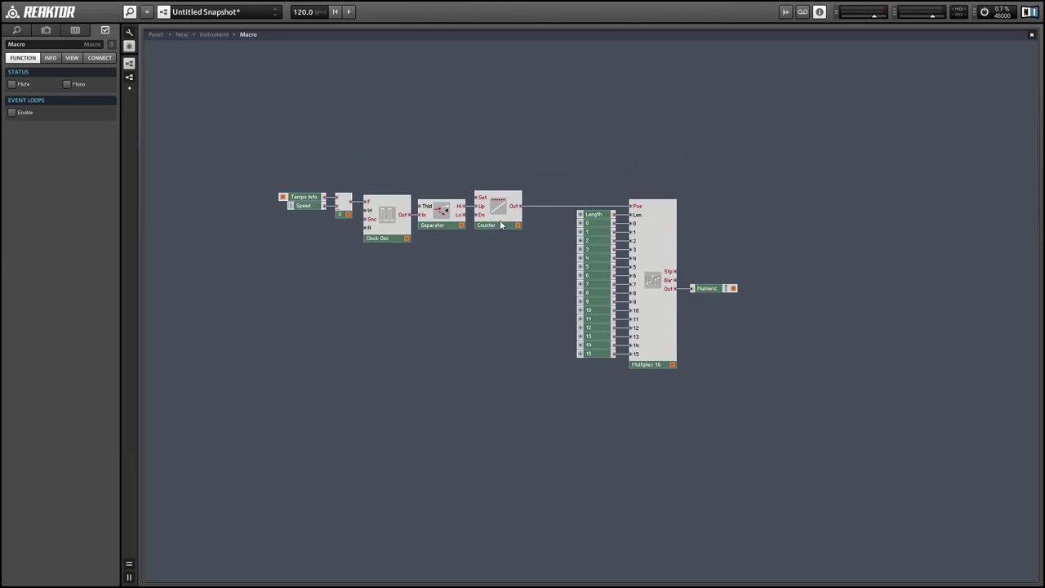
# Add a MIDI In Gate and an Event Processing Order module side by side.
pyautogui.rightClick(244, 85)
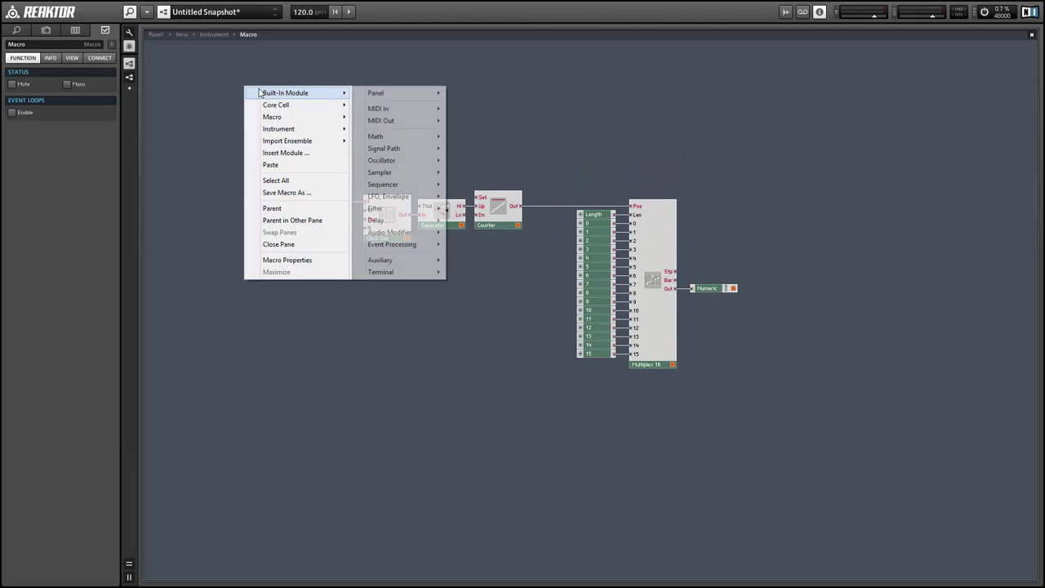
pyautogui.moveTo(402, 111)
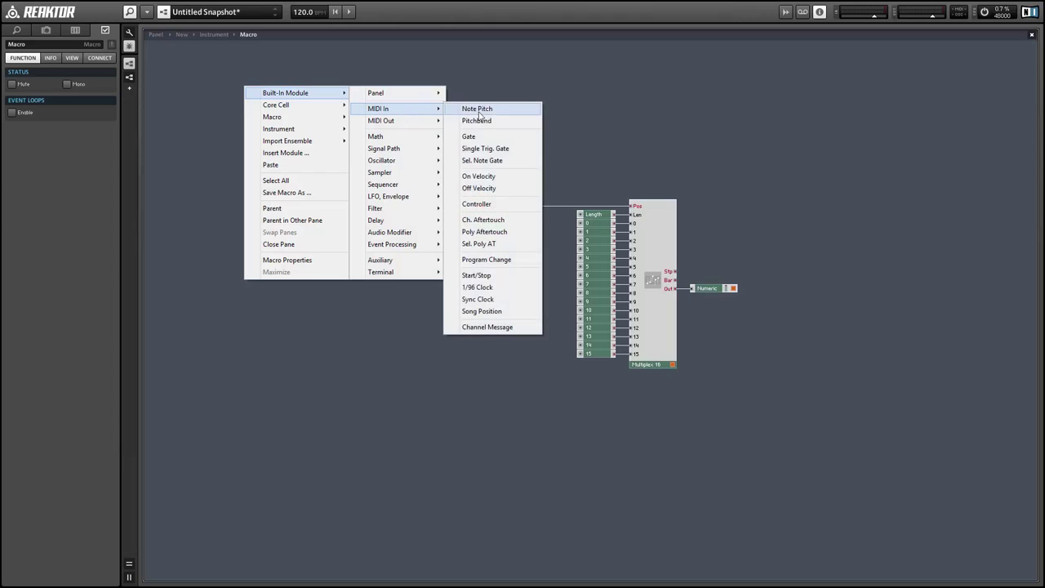
pyautogui.click(468, 136)
pyautogui.rightClick(347, 102)
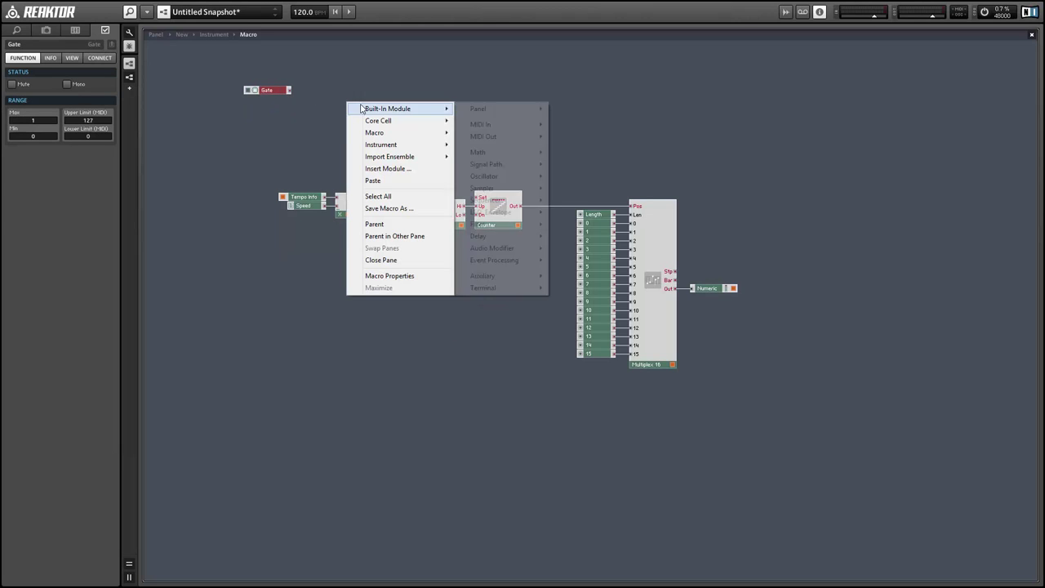
pyautogui.moveTo(498, 260)
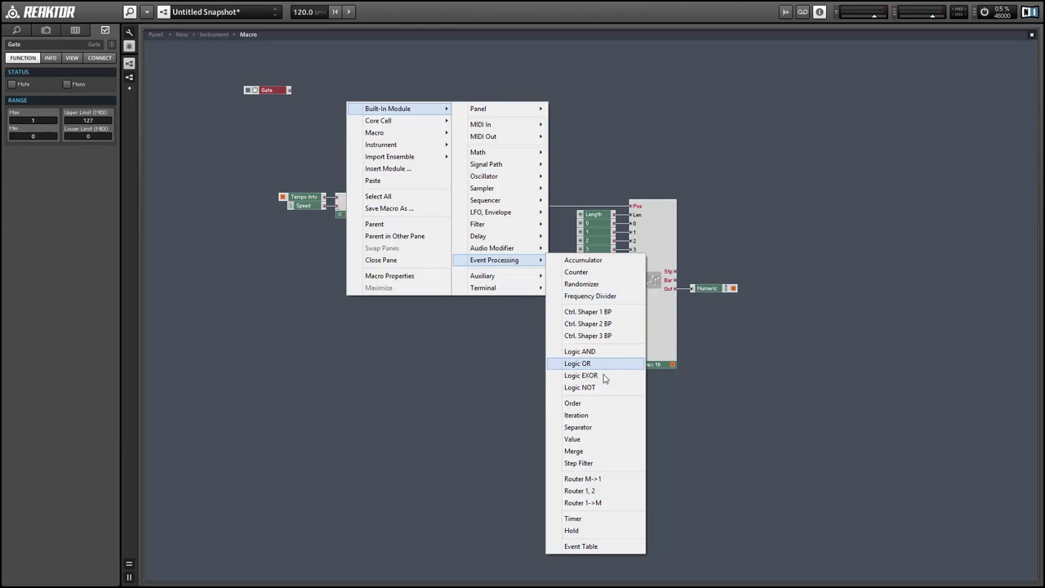
pyautogui.click(575, 403)
pyautogui.moveTo(284, 92); pyautogui.dragTo(364, 219)
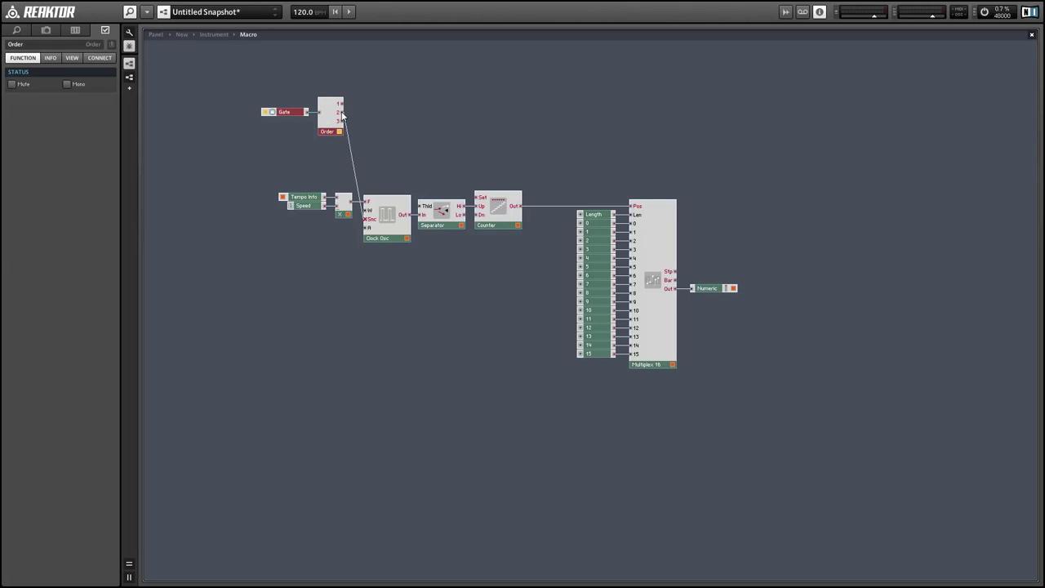
# Wire Order's third output to Clock Osc's reset and set Gate and Order to mono.
pyautogui.moveTo(342, 121); pyautogui.dragTo(364, 227)
pyautogui.click(367, 155)
pyautogui.moveTo(368, 154); pyautogui.dragTo(263, 98)
pyautogui.rightClick(324, 128)
pyautogui.click(341, 147)
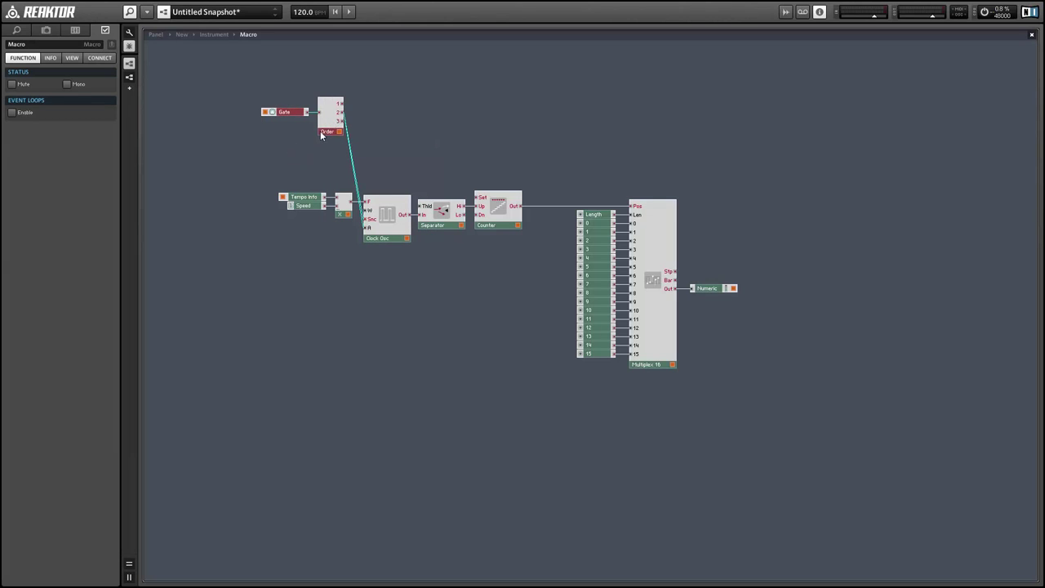
pyautogui.moveTo(319, 130); pyautogui.dragTo(287, 152)
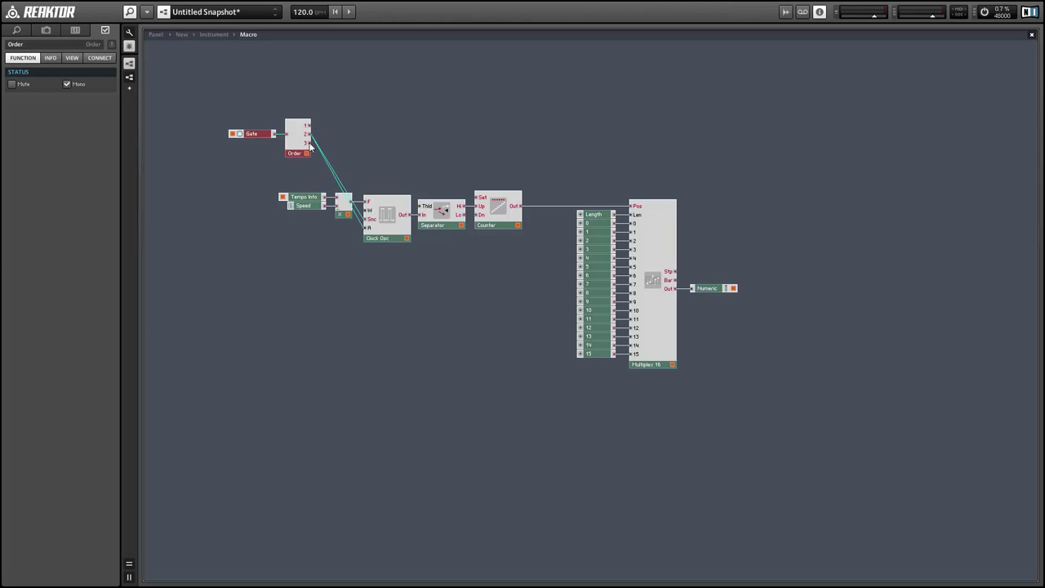
# Insert a Value module, wire Order 3 to its Trig and its Out to Counter Set, set mono.
pyautogui.rightClick(398, 118)
pyautogui.moveTo(441, 125)
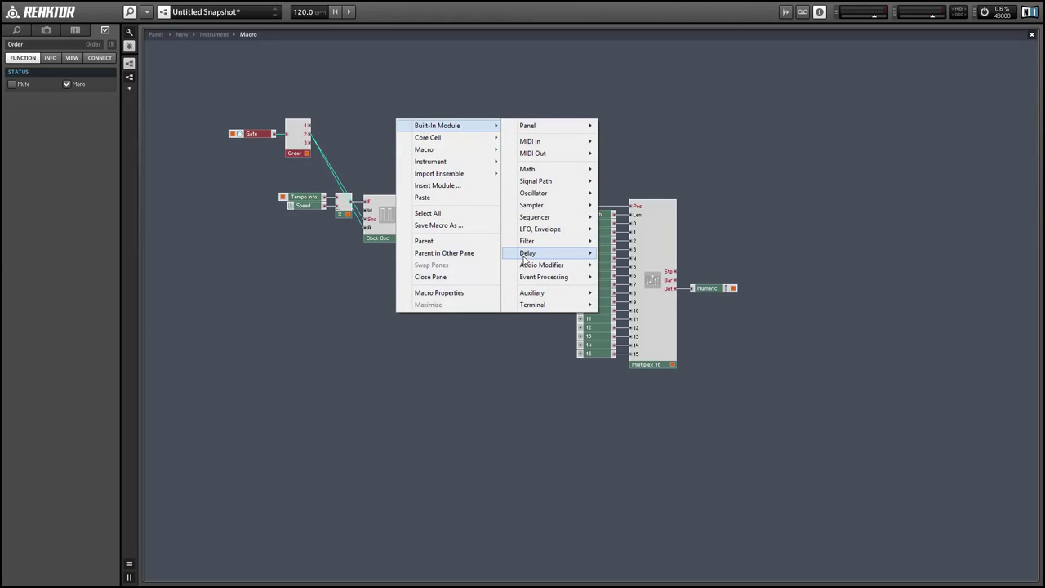
pyautogui.moveTo(535, 281)
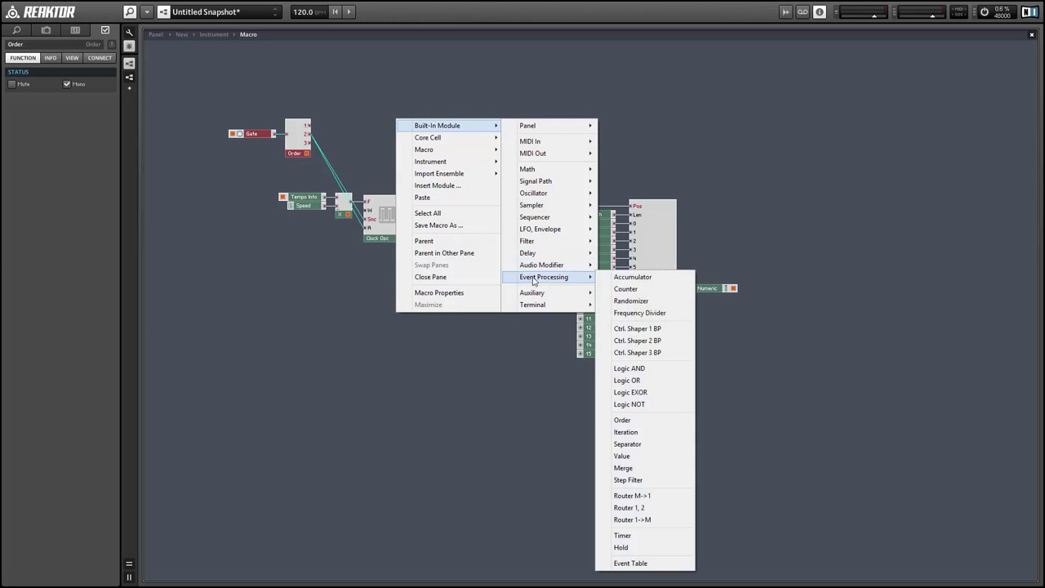
pyautogui.click(657, 455)
pyautogui.moveTo(310, 143); pyautogui.dragTo(396, 124)
pyautogui.moveTo(467, 193); pyautogui.dragTo(476, 197)
pyautogui.moveTo(410, 136); pyautogui.dragTo(384, 155)
pyautogui.rightClick(384, 155)
pyautogui.click(404, 152)
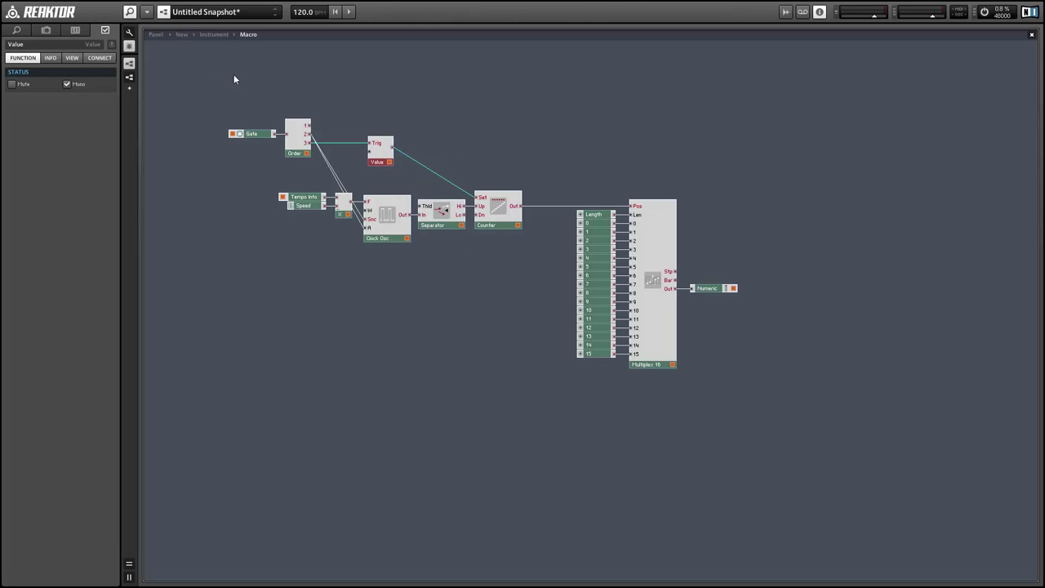
# Stack the copied step-sequencer Macro just below the original on the Instrument panel, then leave panel editing.
pyautogui.click(152, 34)
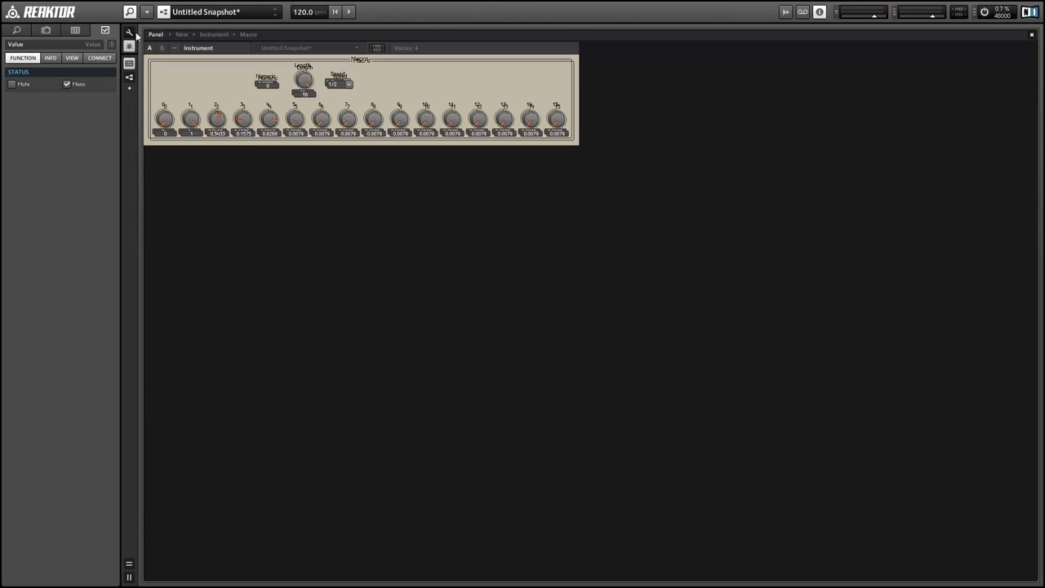
pyautogui.moveTo(363, 60); pyautogui.dragTo(365, 138)
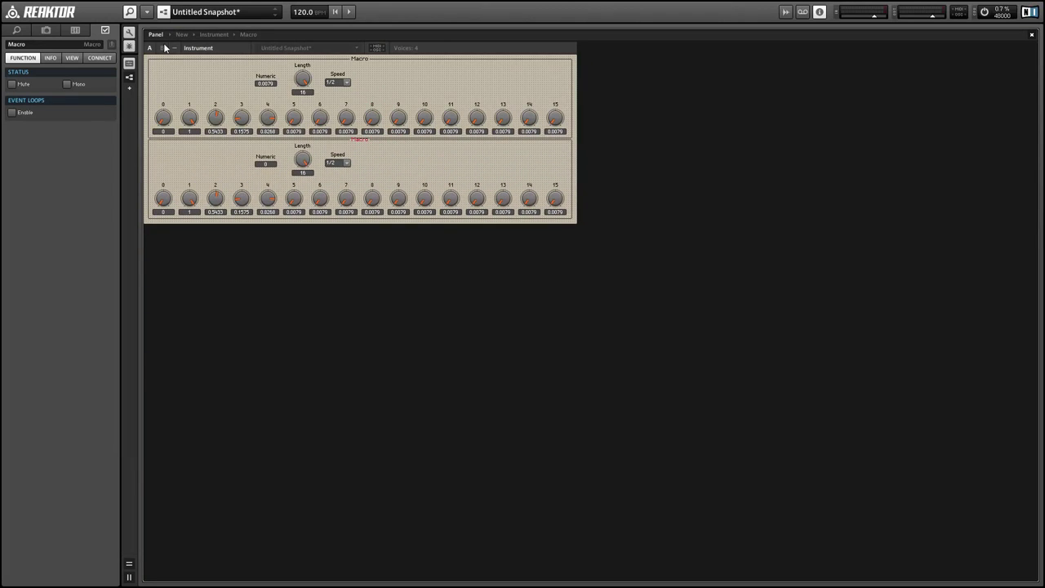
pyautogui.moveTo(358, 140); pyautogui.dragTo(363, 147)
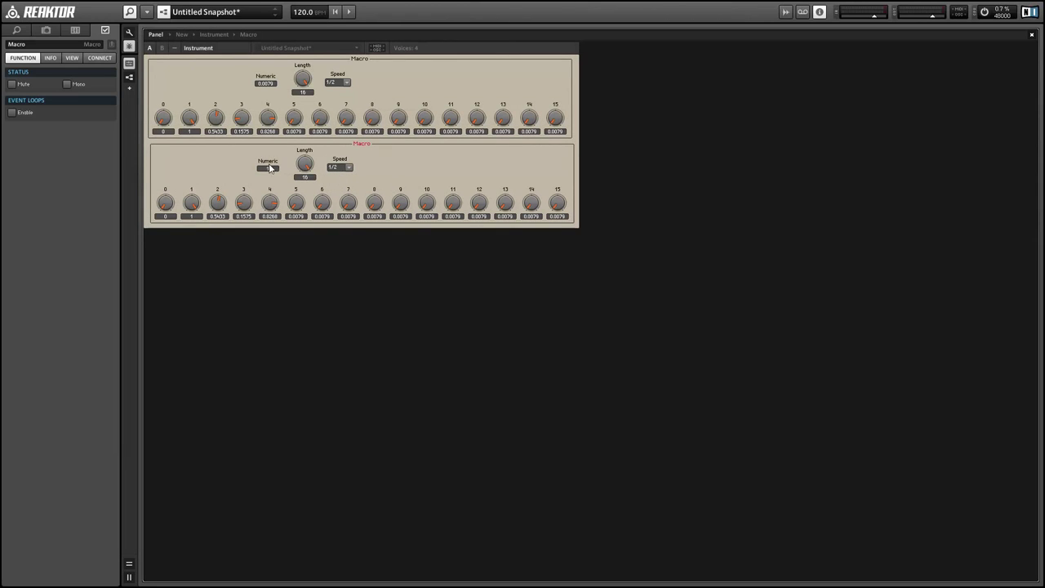
pyautogui.press('Escape')
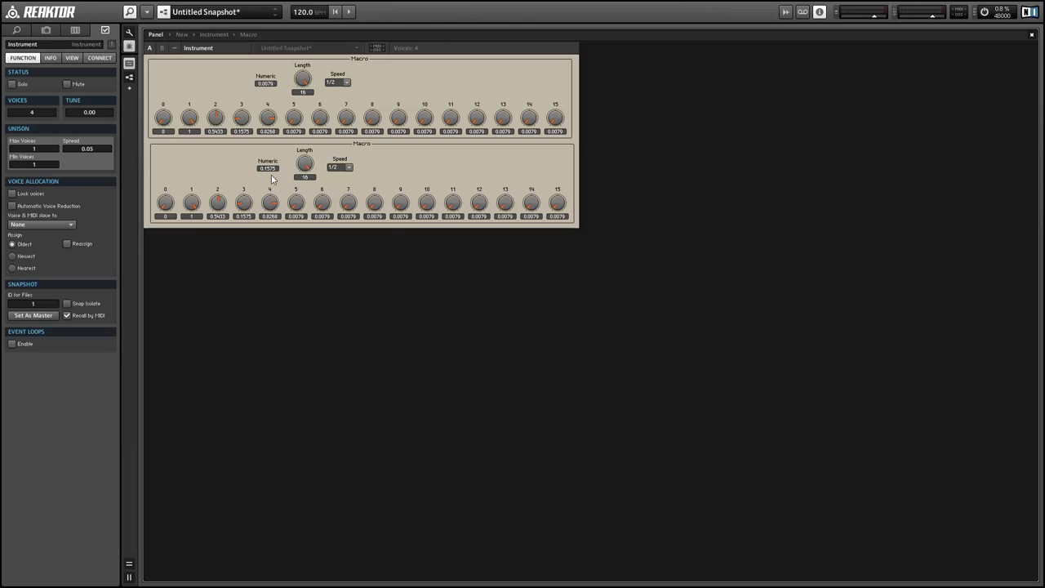